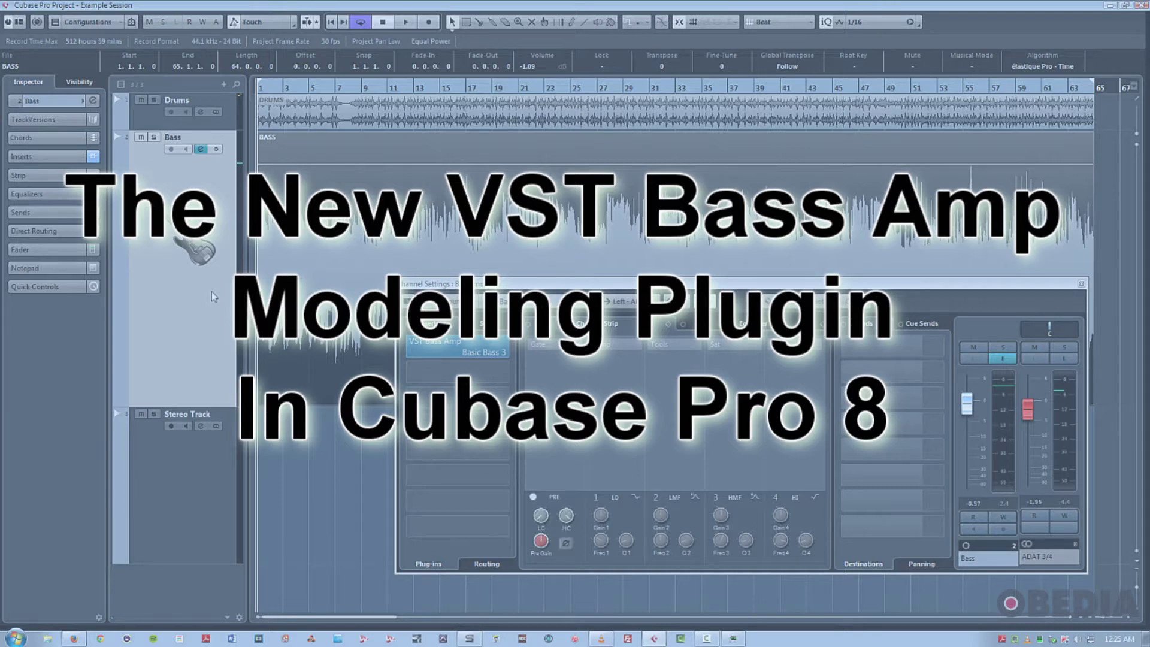
- Open the VST Bass Amp plugin editor from the Bass track's insert slot
left_click(432, 353)
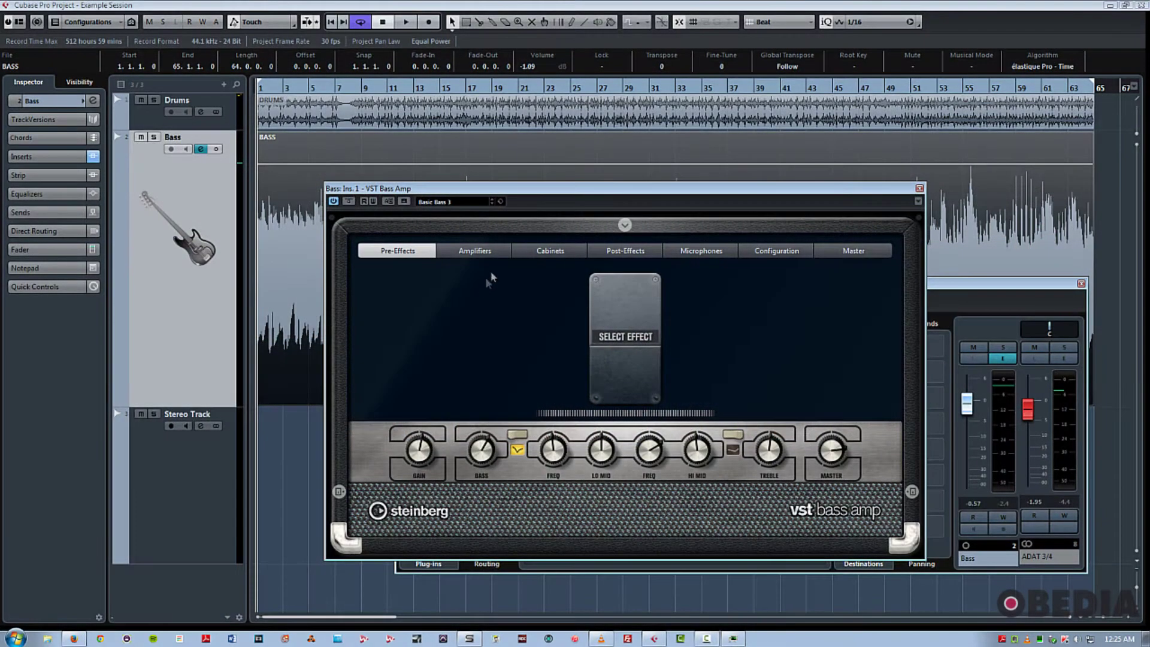
- Review the amplifier models, cabinets, post-effect list, microphone models and Configuration page of VST Bass Amp
left_click(507, 253)
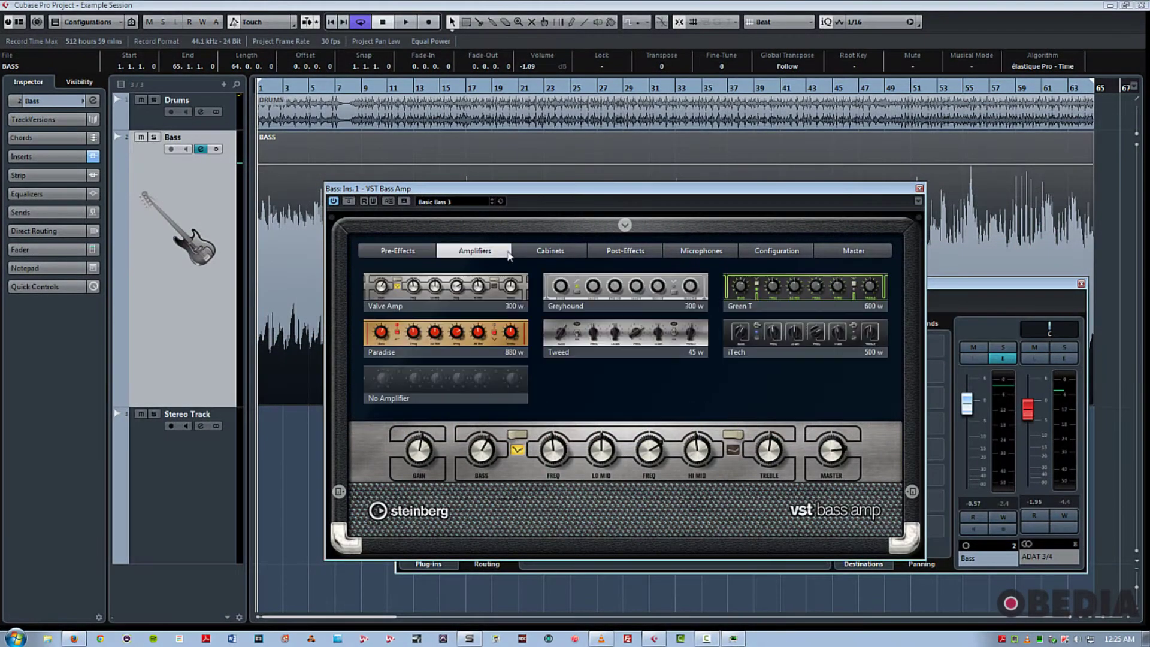
left_click(525, 253)
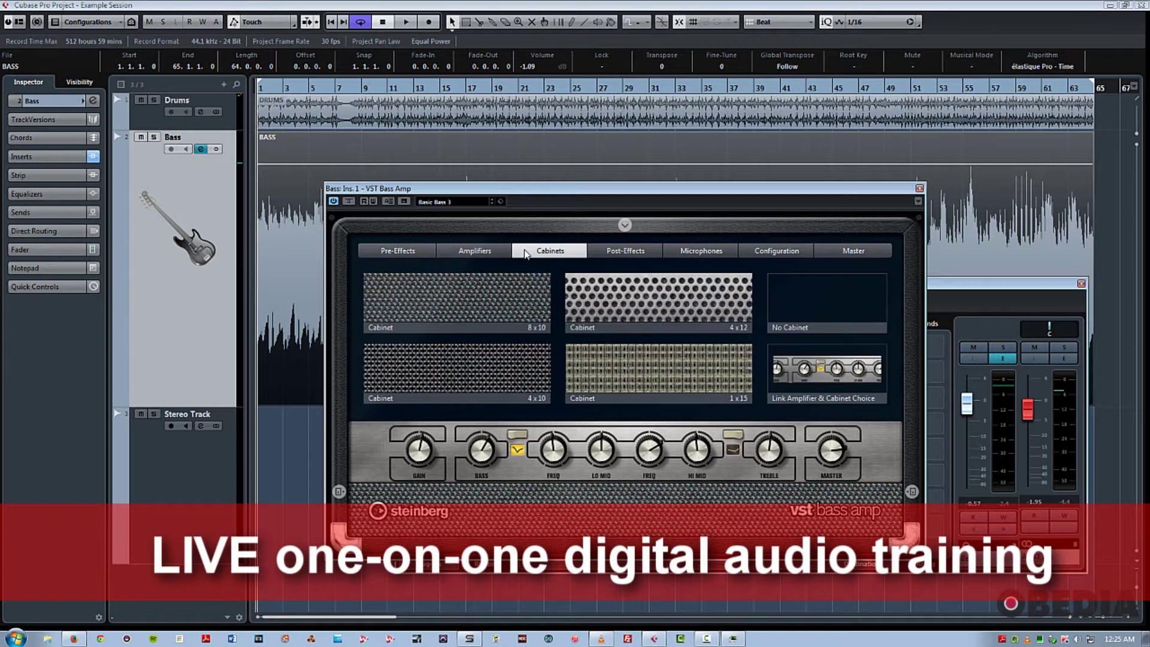
left_click(625, 250)
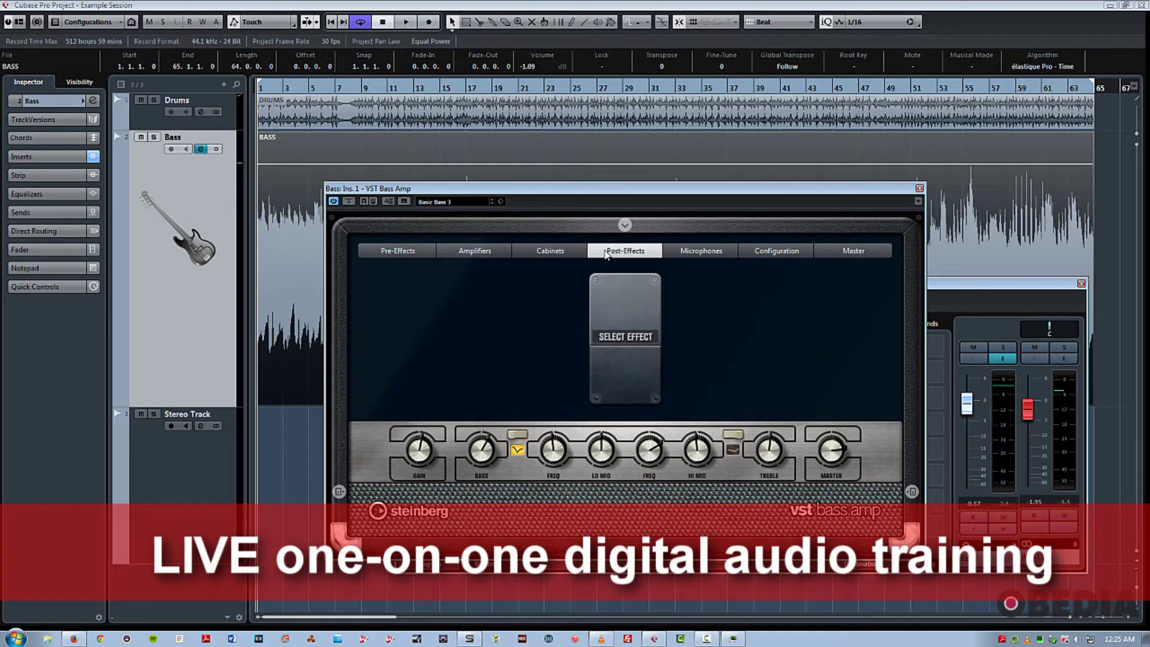
left_click(628, 347)
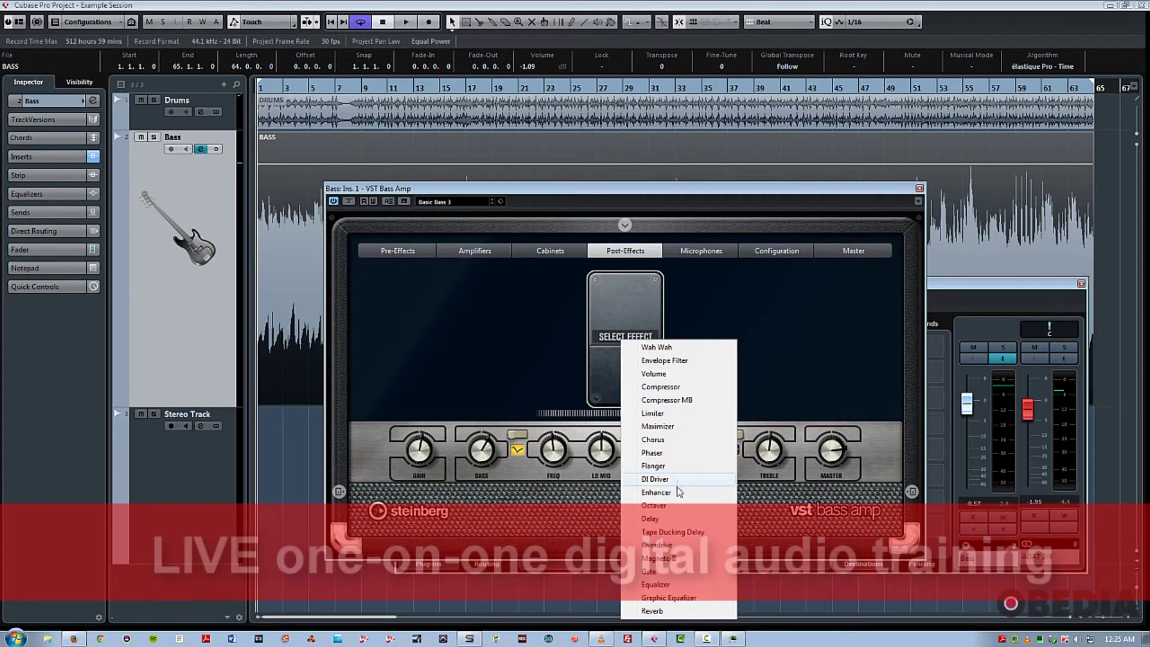
left_click(700, 253)
left_click(700, 253)
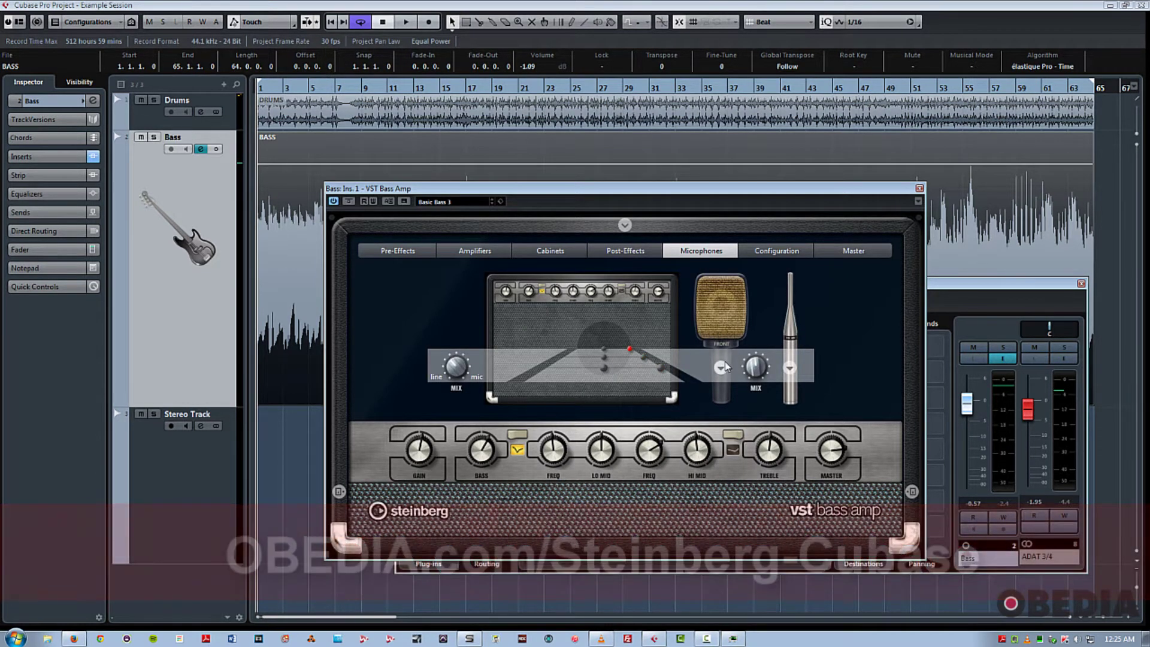
left_click(722, 366)
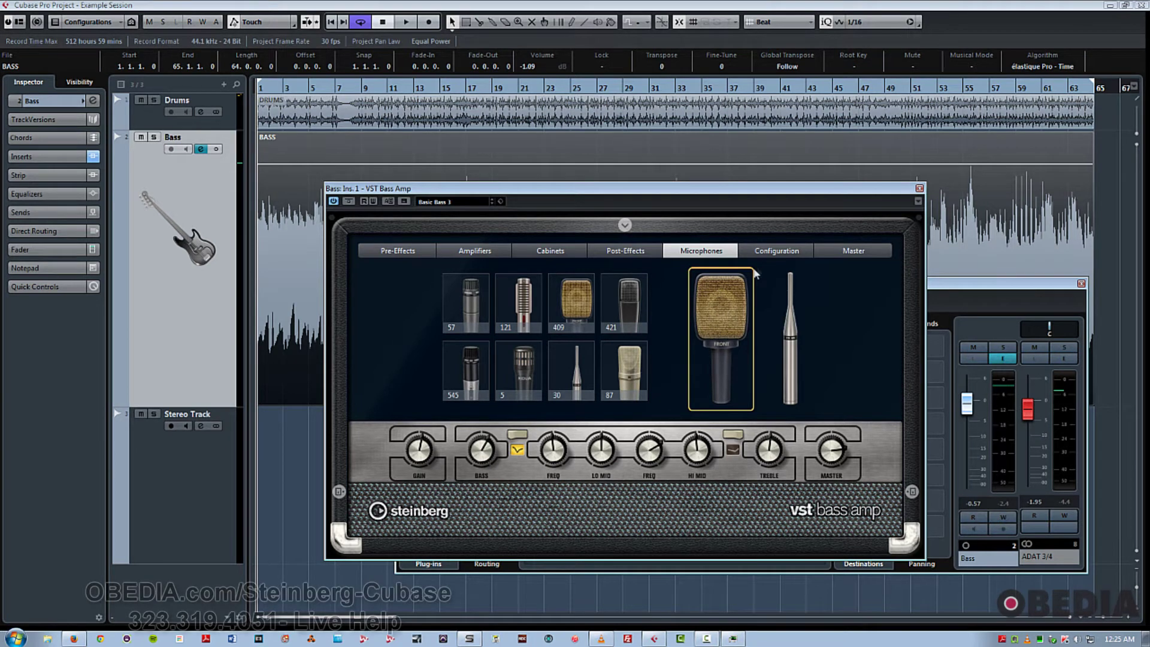
left_click(775, 251)
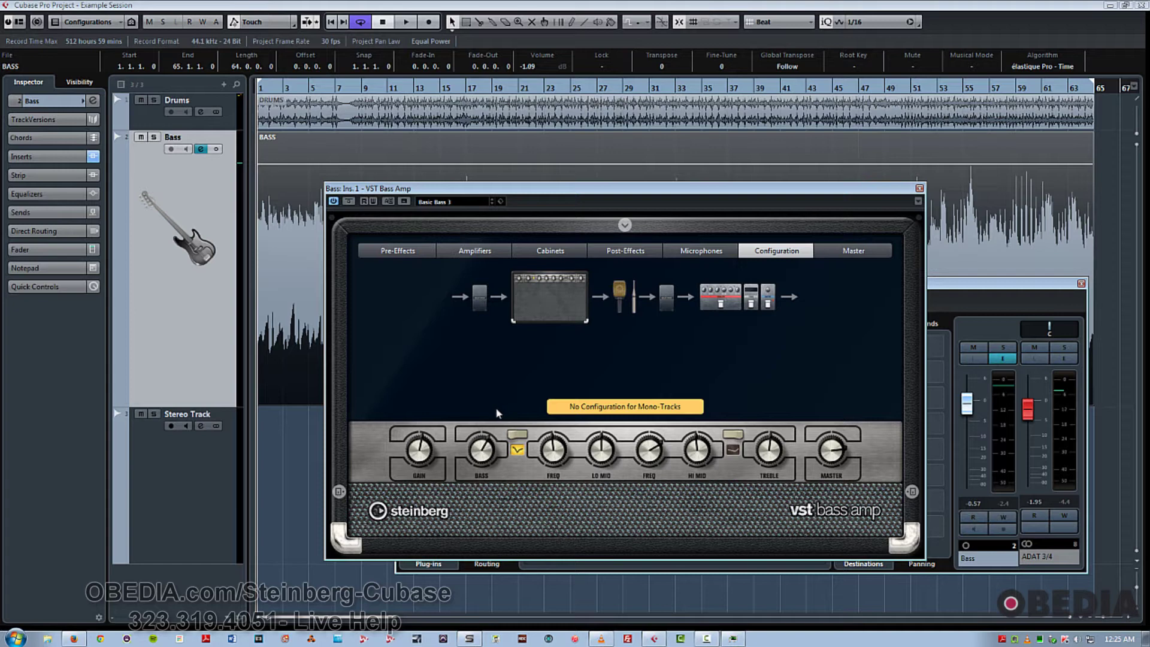
- Select the Stereo Track and bring up its VST Bass Amp editor from its channel settings
left_click(127, 481)
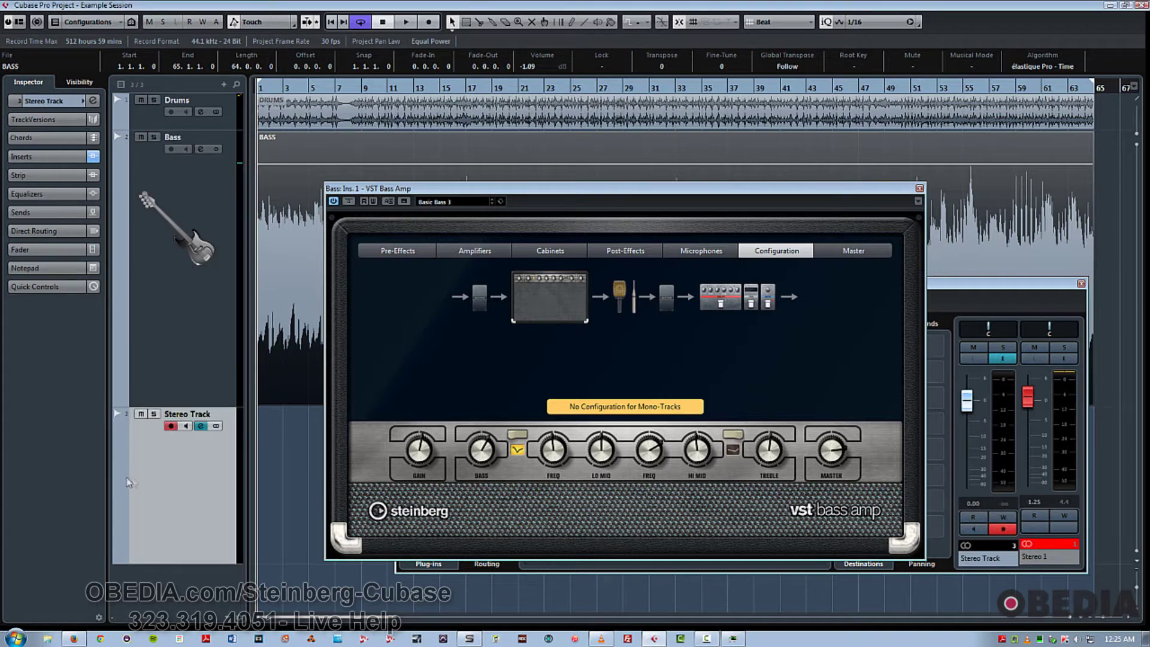
left_click(980, 304)
left_click(472, 352)
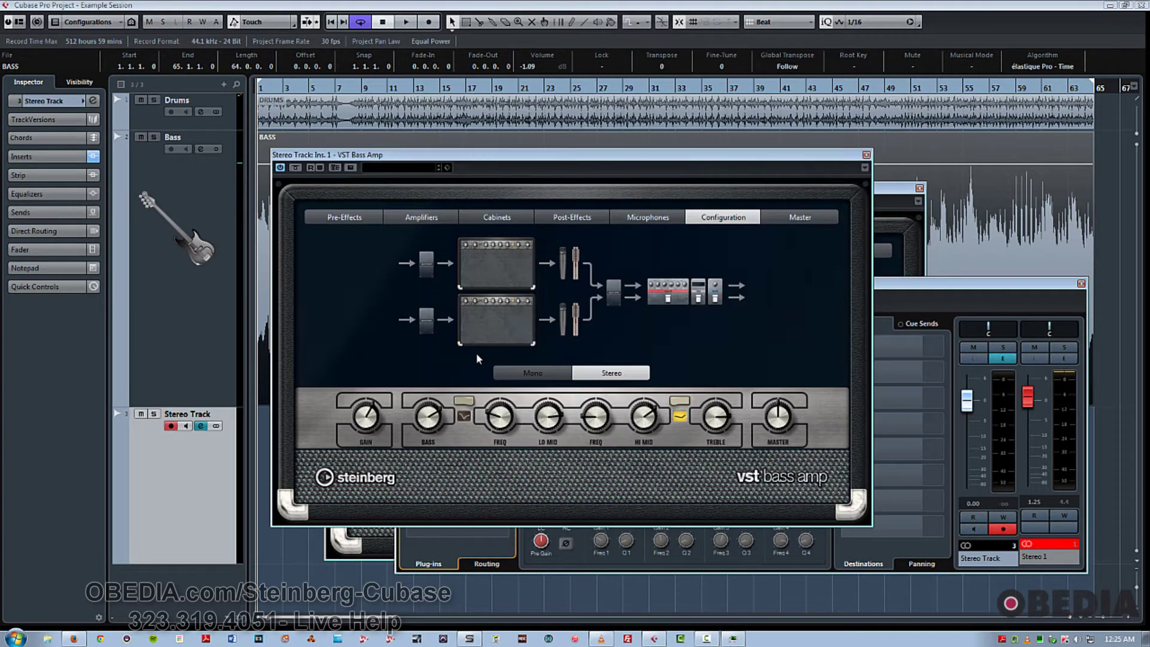
- Switch the Stereo Track amp to Mono, back to Stereo, and close the editor
left_click(550, 373)
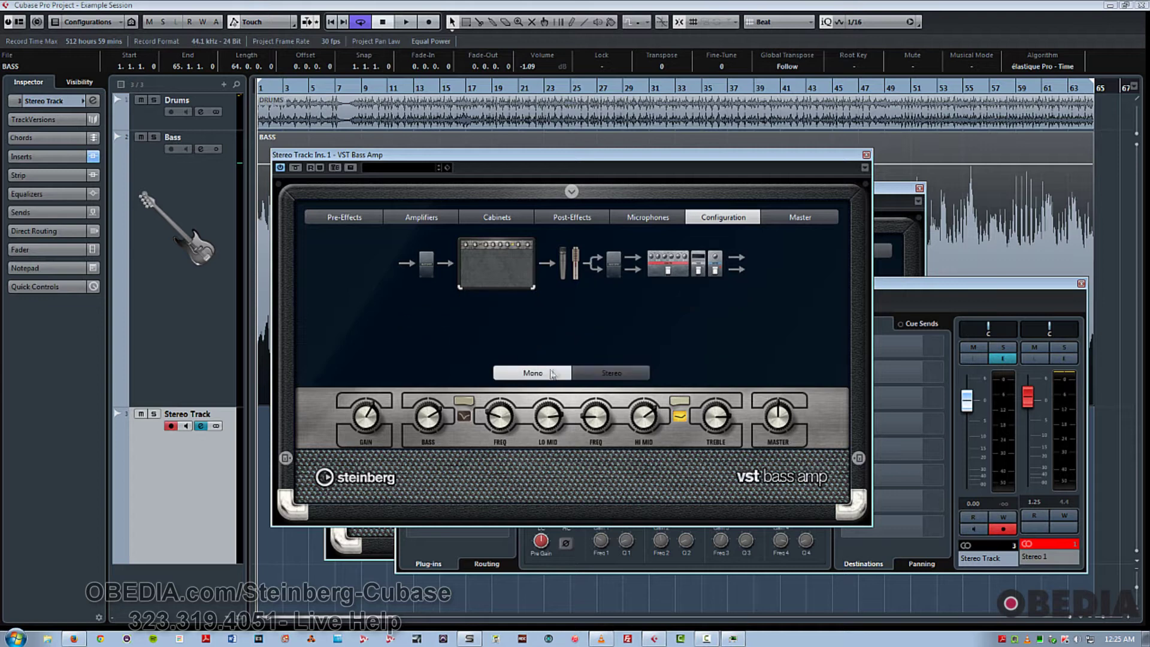
left_click(622, 373)
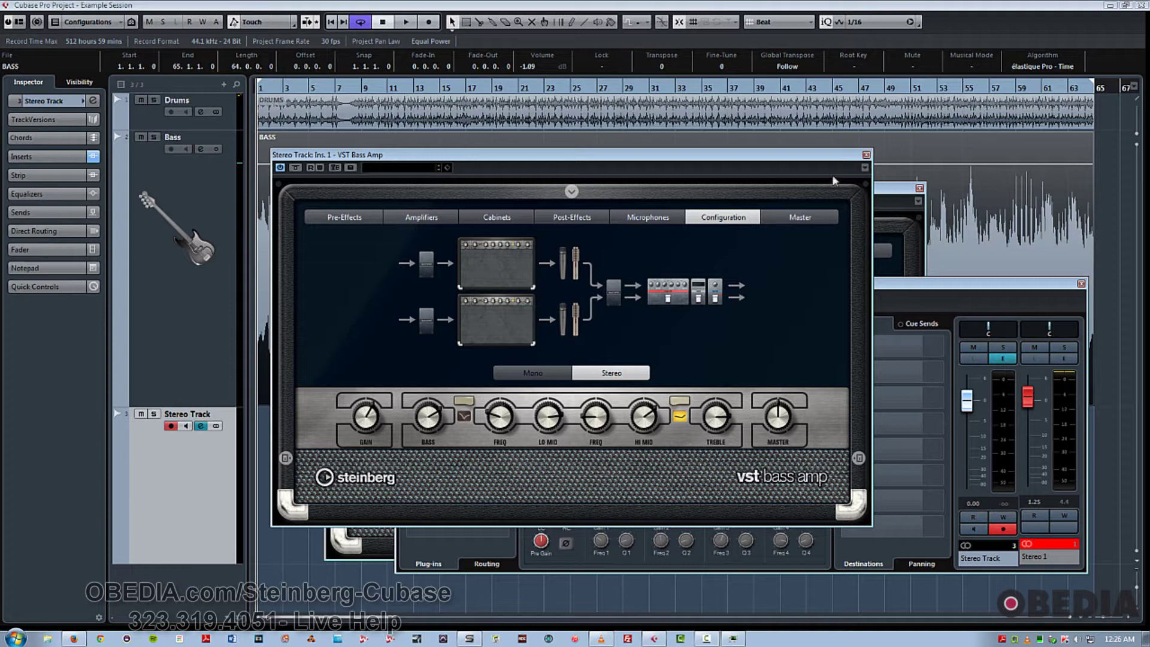
left_click(866, 155)
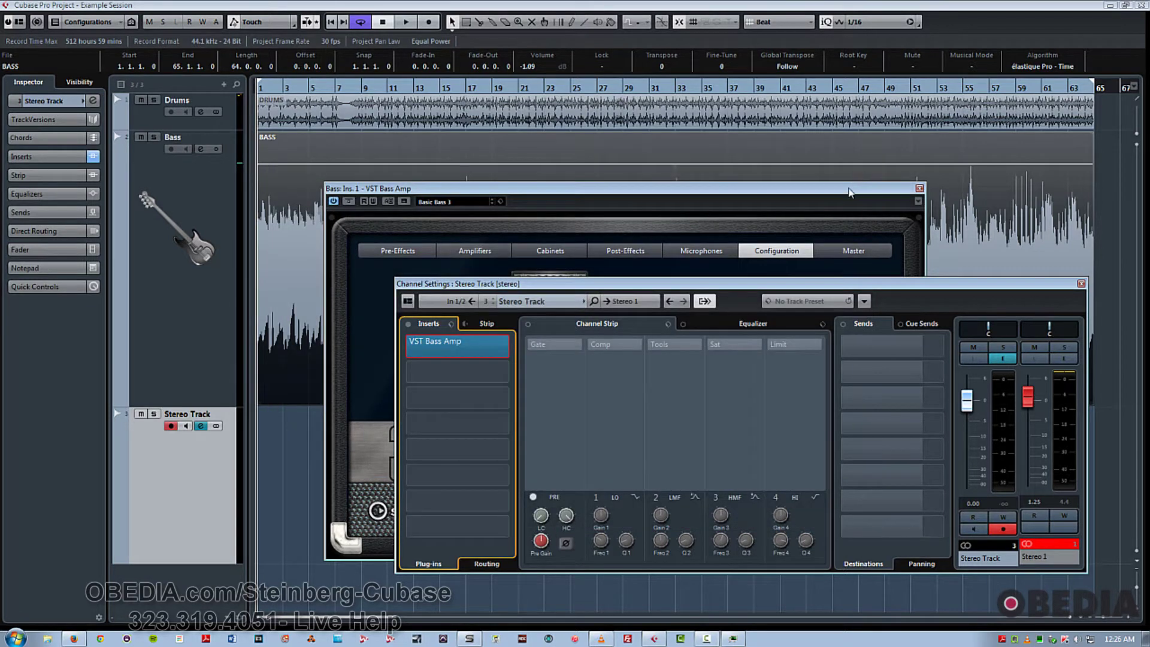
- Bring the Bass amp editor forward, view its Master page, then return to Pre-Effects
left_click(849, 192)
left_click(848, 251)
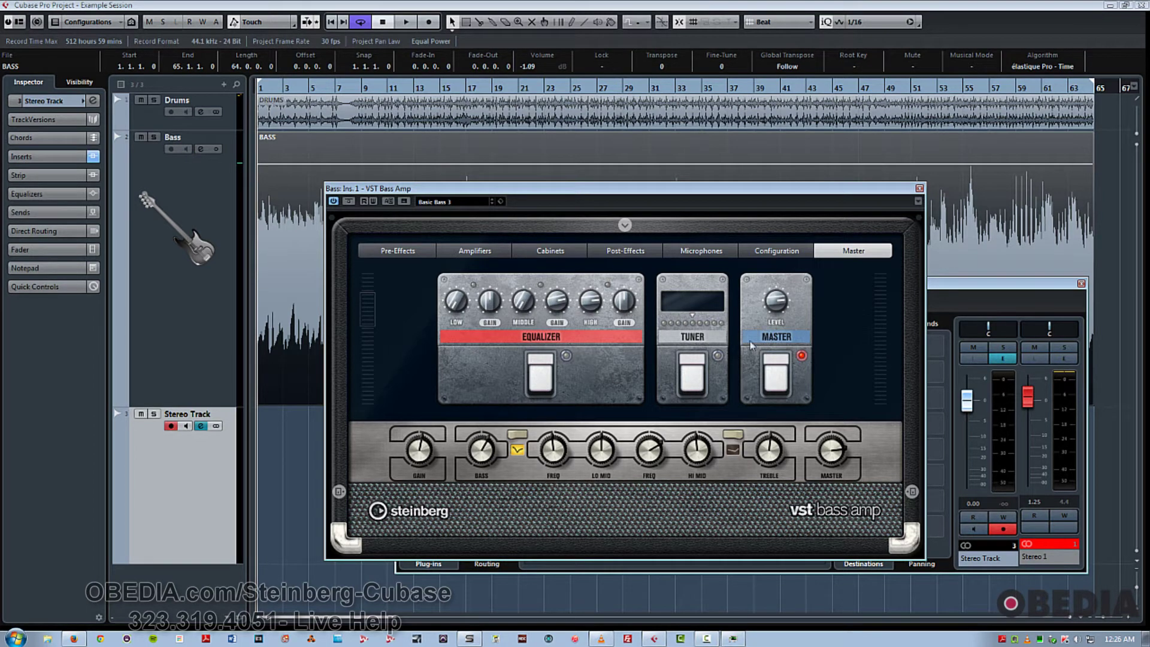
left_click(404, 255)
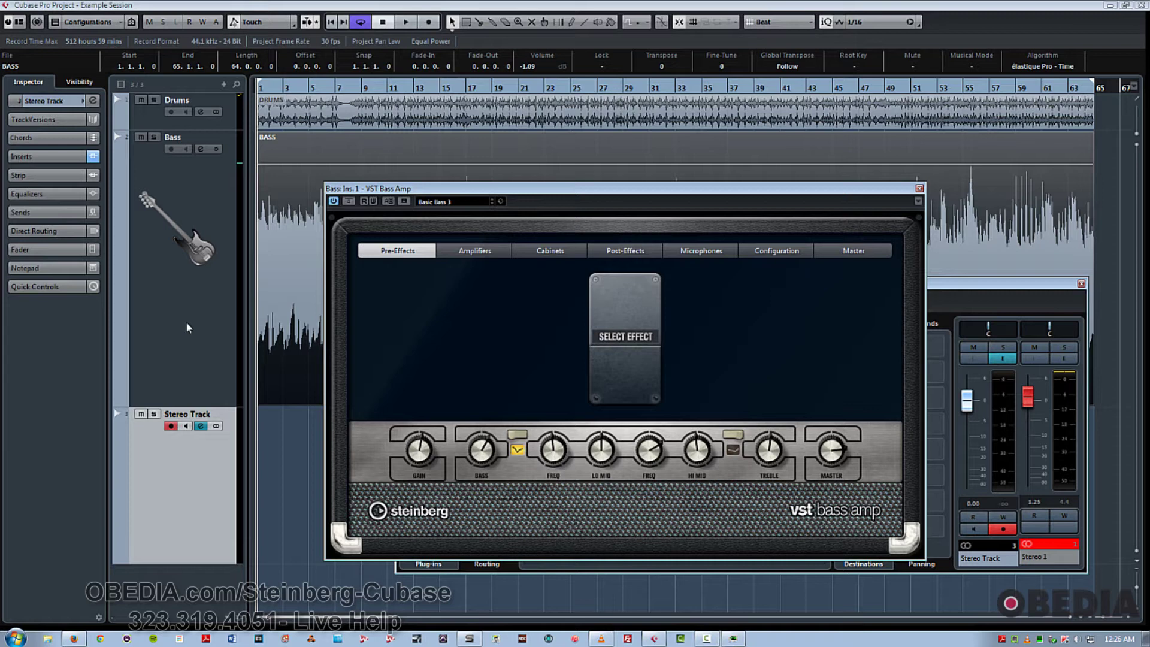
- Start playback and add a Compressor as the first pre-effect
key("space")
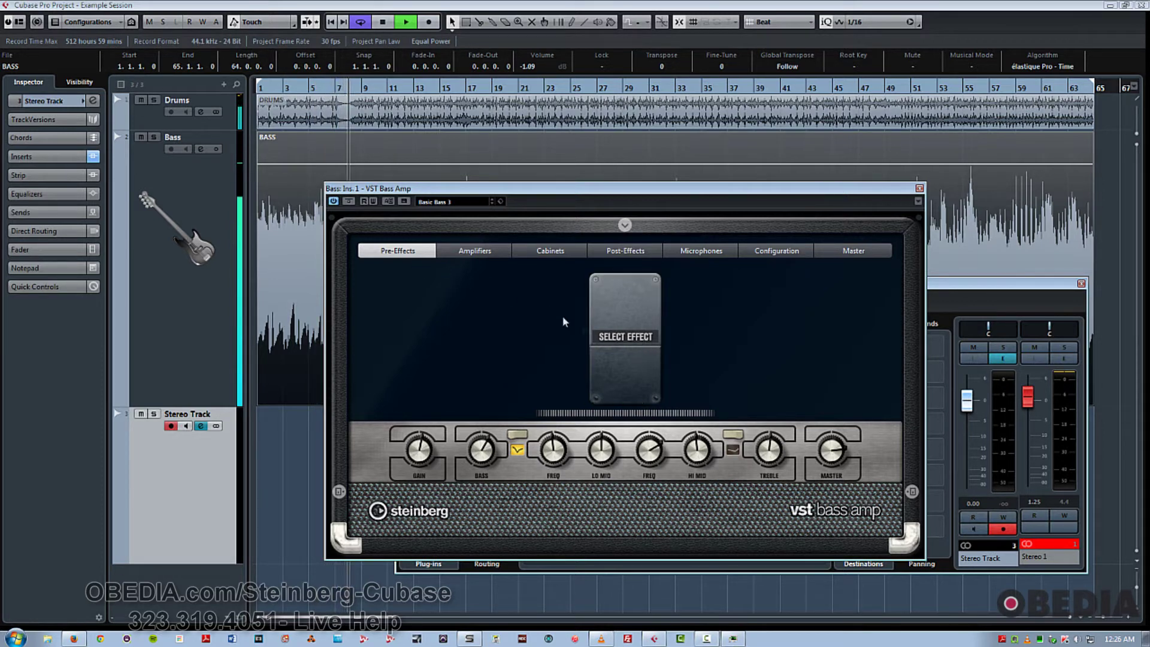
left_click(638, 337)
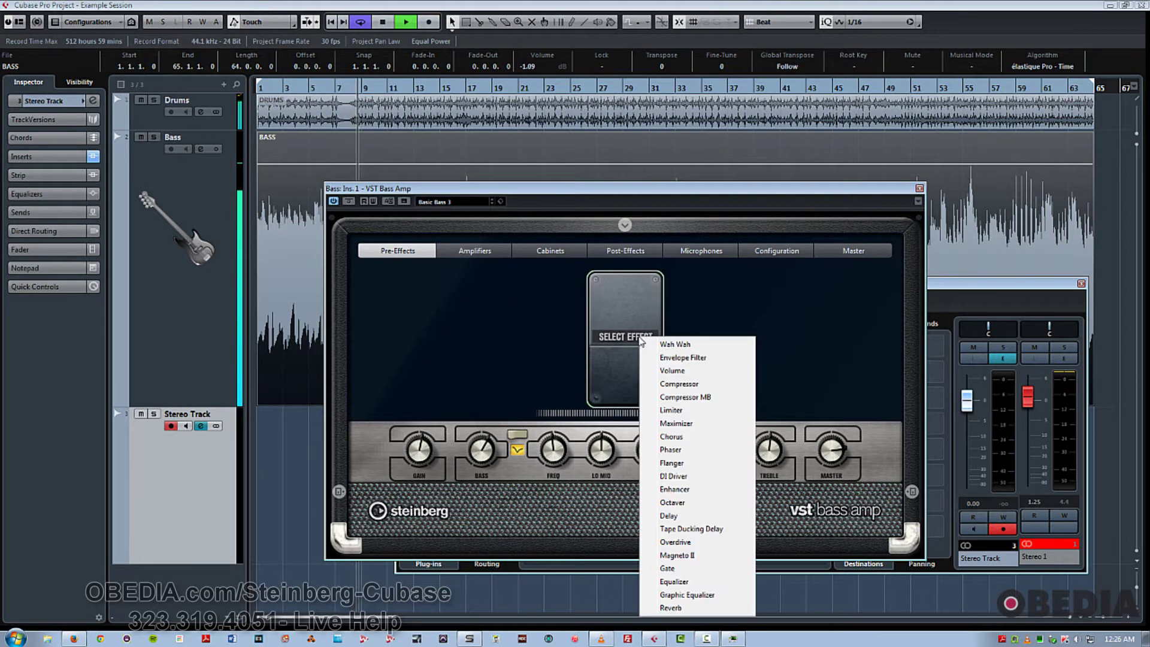
left_click(696, 386)
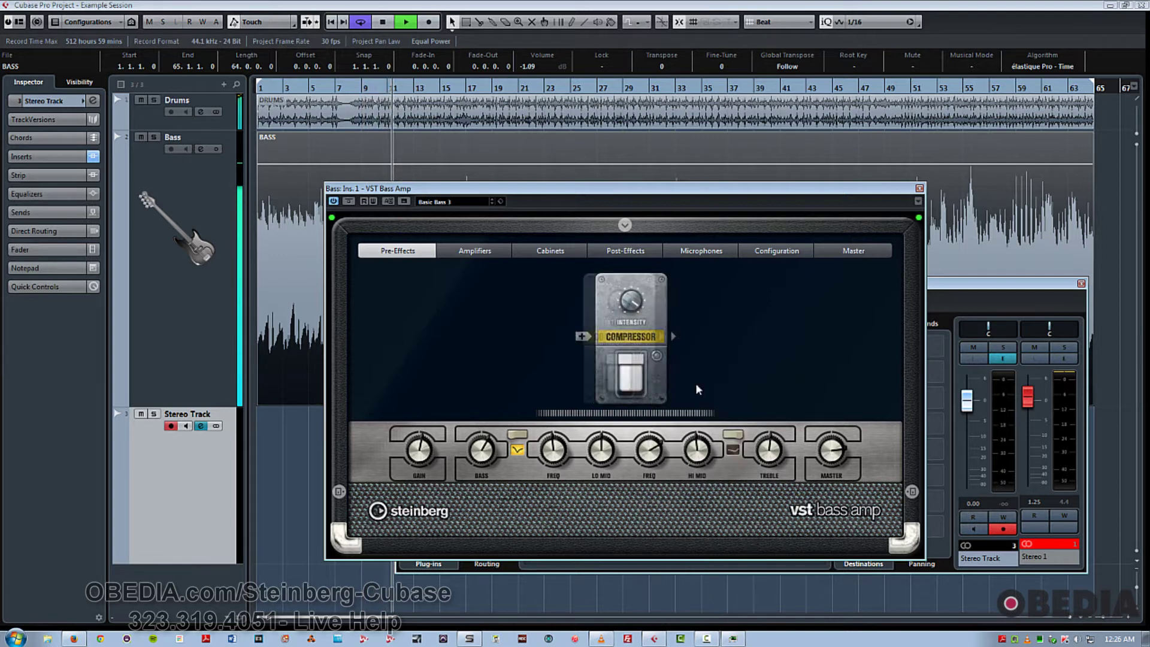
- Add a Flanger pre-effect in the slot after the Compressor
left_click(664, 337)
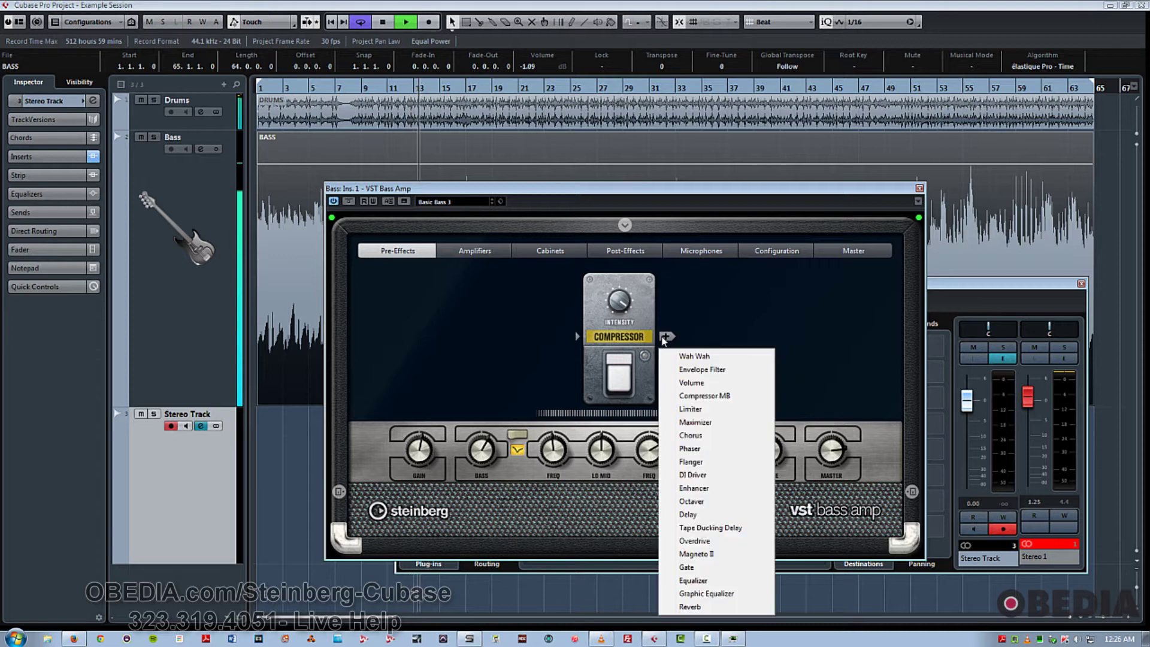
left_click(576, 338)
left_click(581, 336)
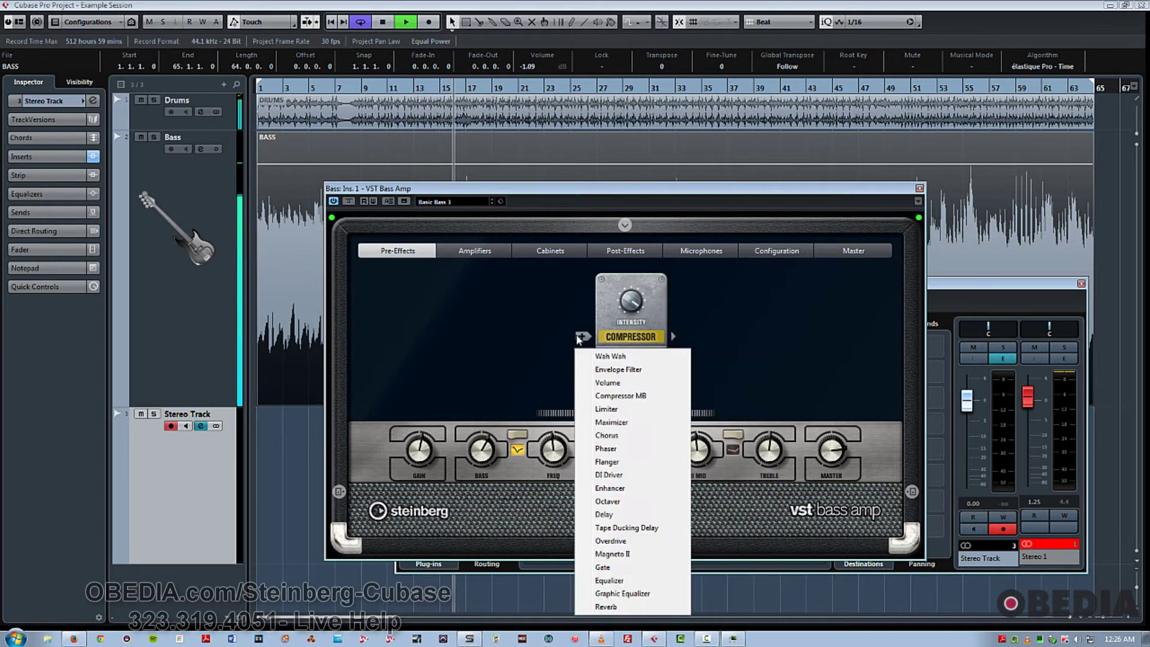
left_click(673, 338)
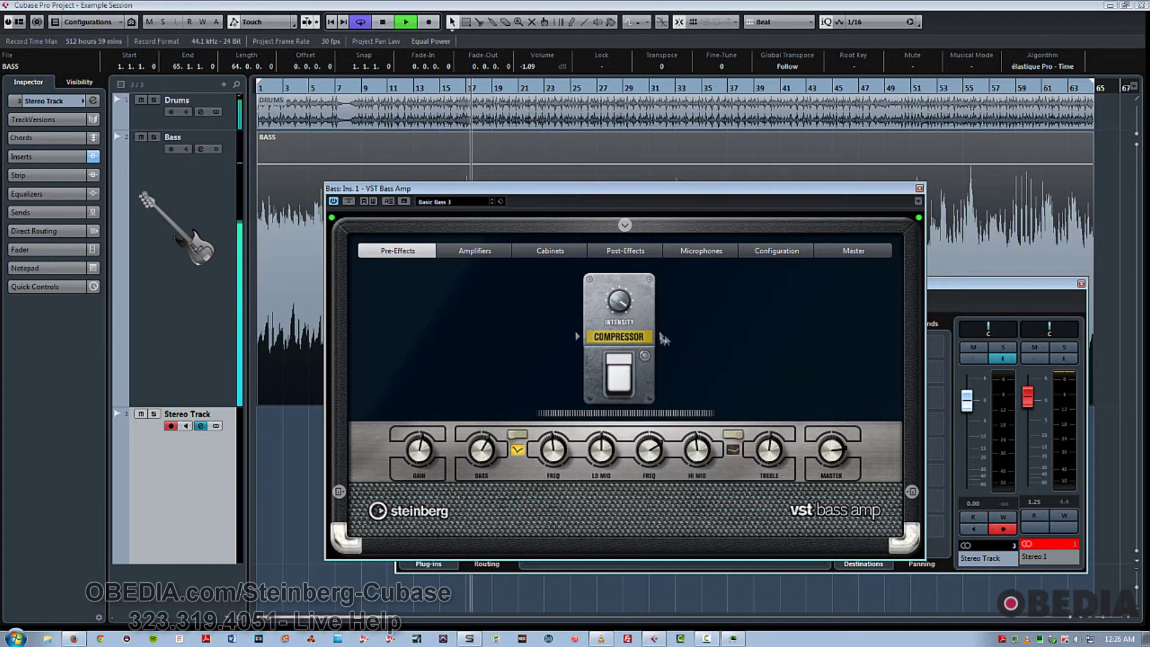
left_click(666, 336)
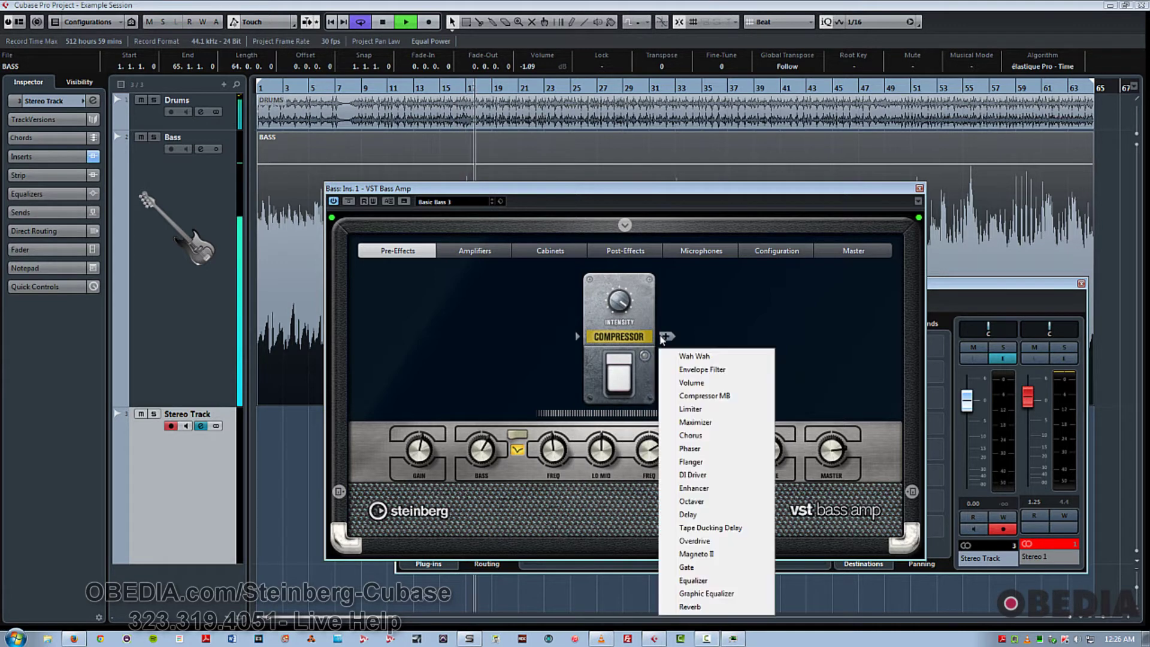
left_click(691, 462)
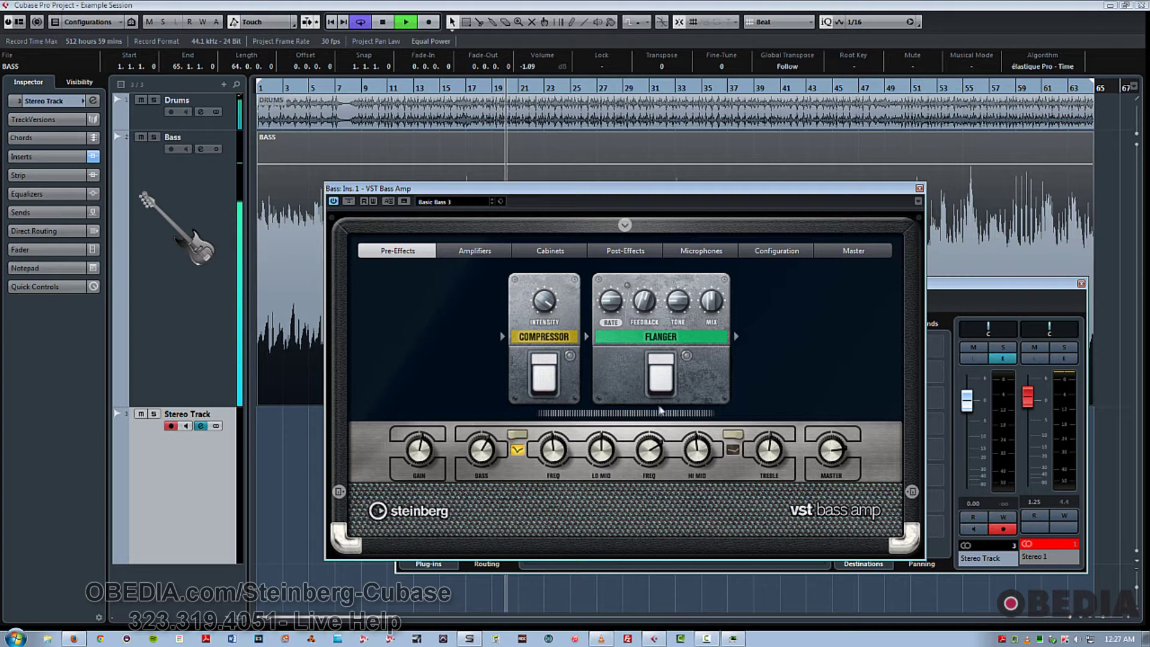
- Switch the Compressor on, lower its intensity from 93.0 to 75.0, and briefly bypass it
left_click(529, 376)
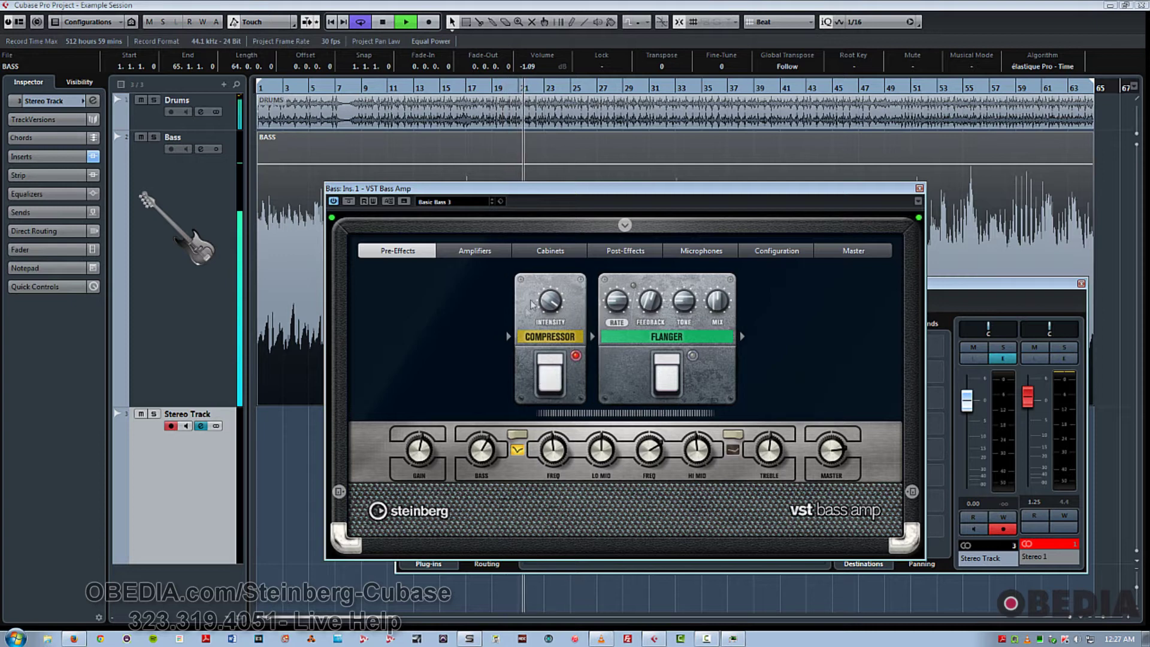
mouse_move(549, 304)
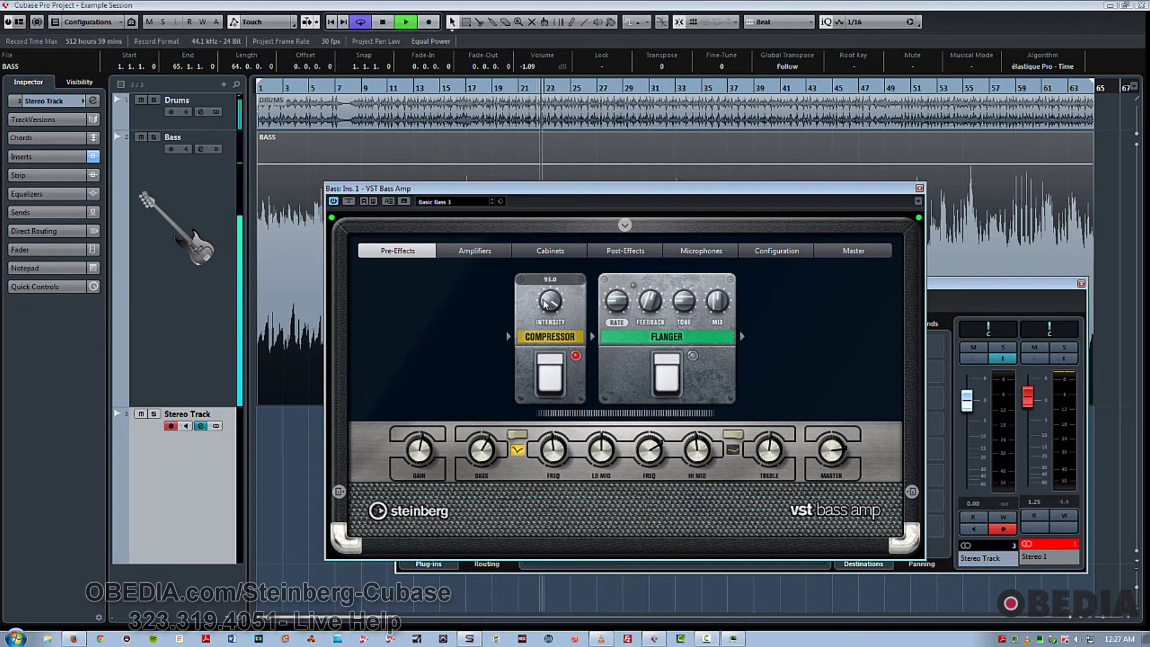
mouse_move(566, 306)
left_mouse_down()
mouse_move(547, 304)
mouse_move(551, 312)
left_mouse_up()
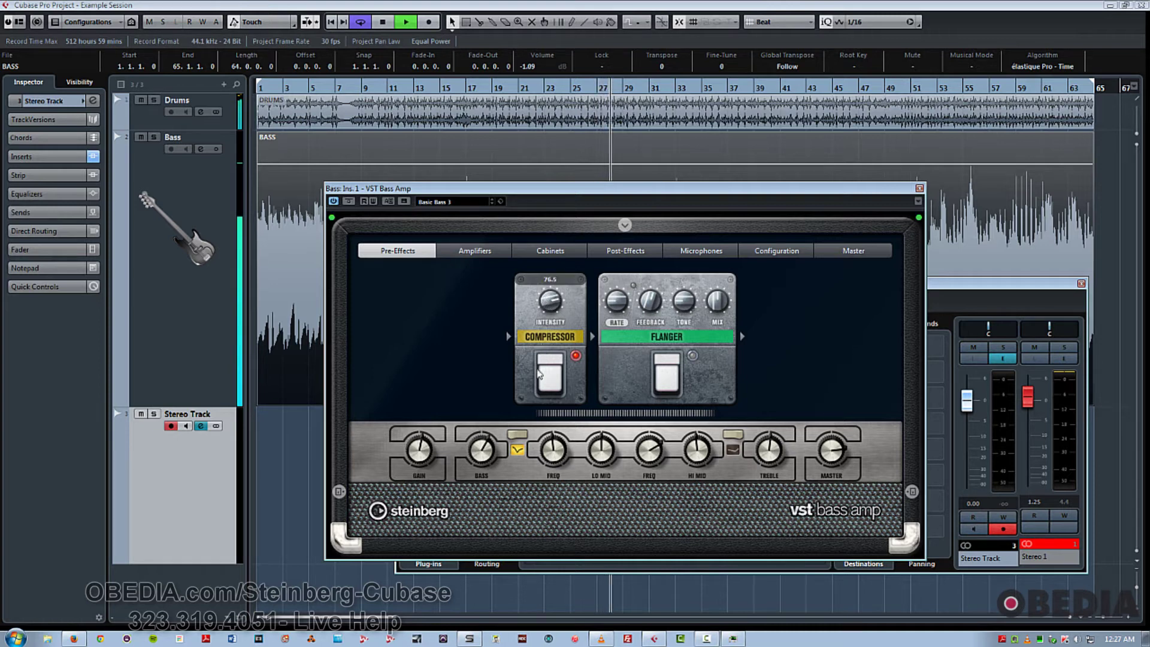
left_click(546, 378)
left_click(547, 380)
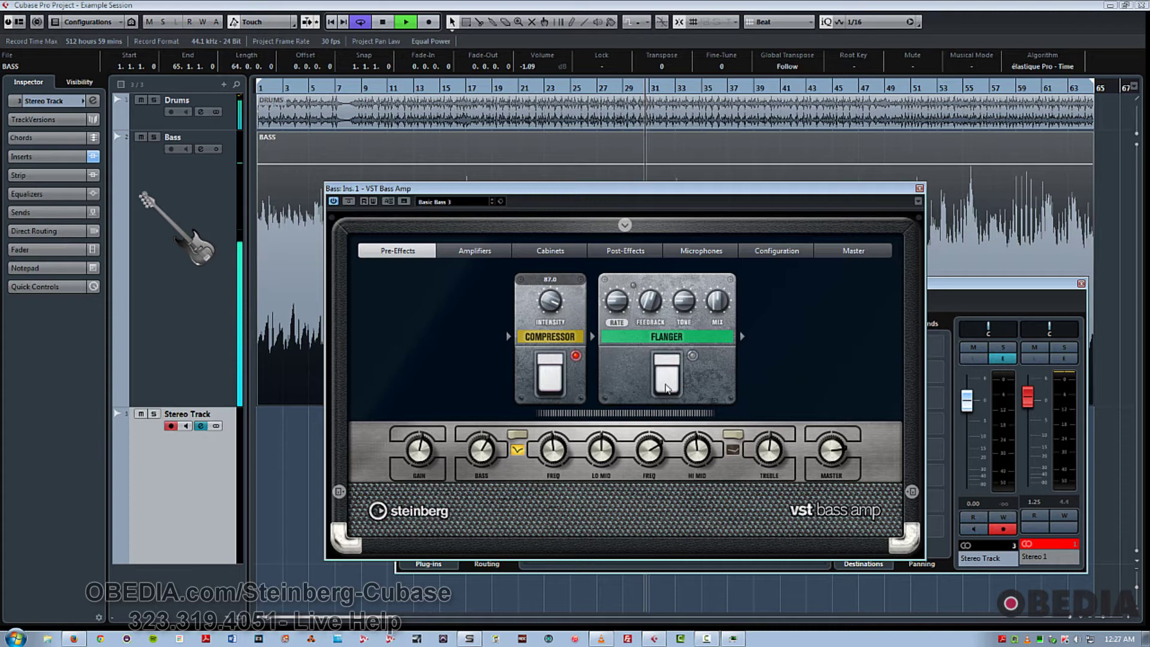
- Raise the Flanger's feedback and set its rate to 2.8, then bypass the Flanger
mouse_move(545, 307)
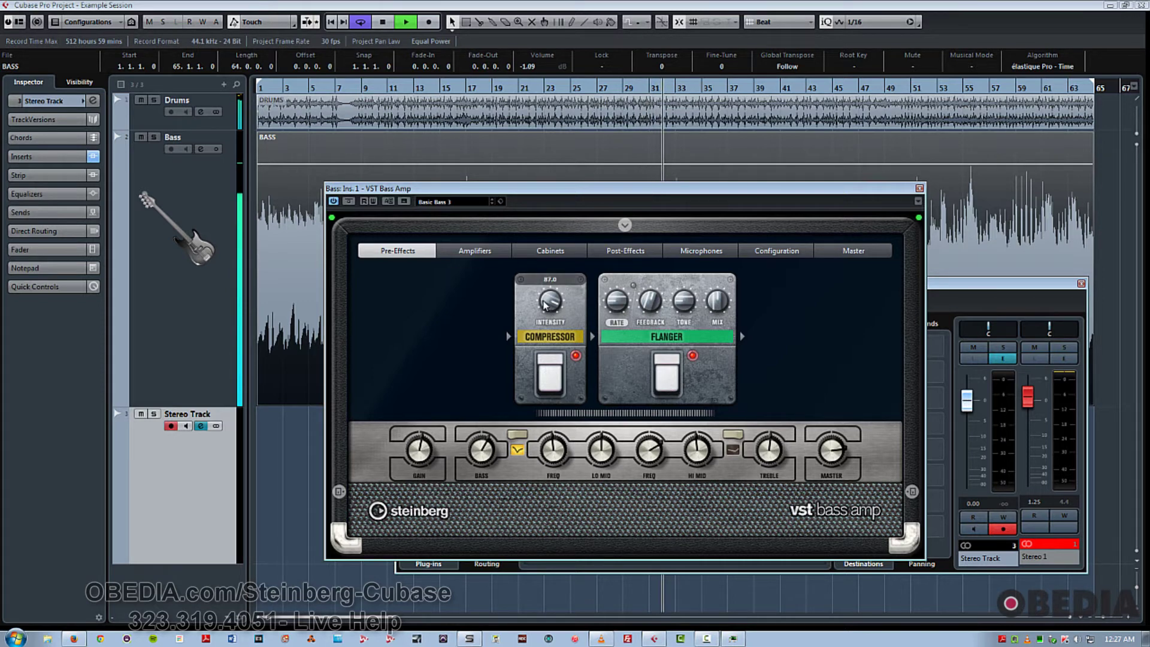
mouse_move(647, 300)
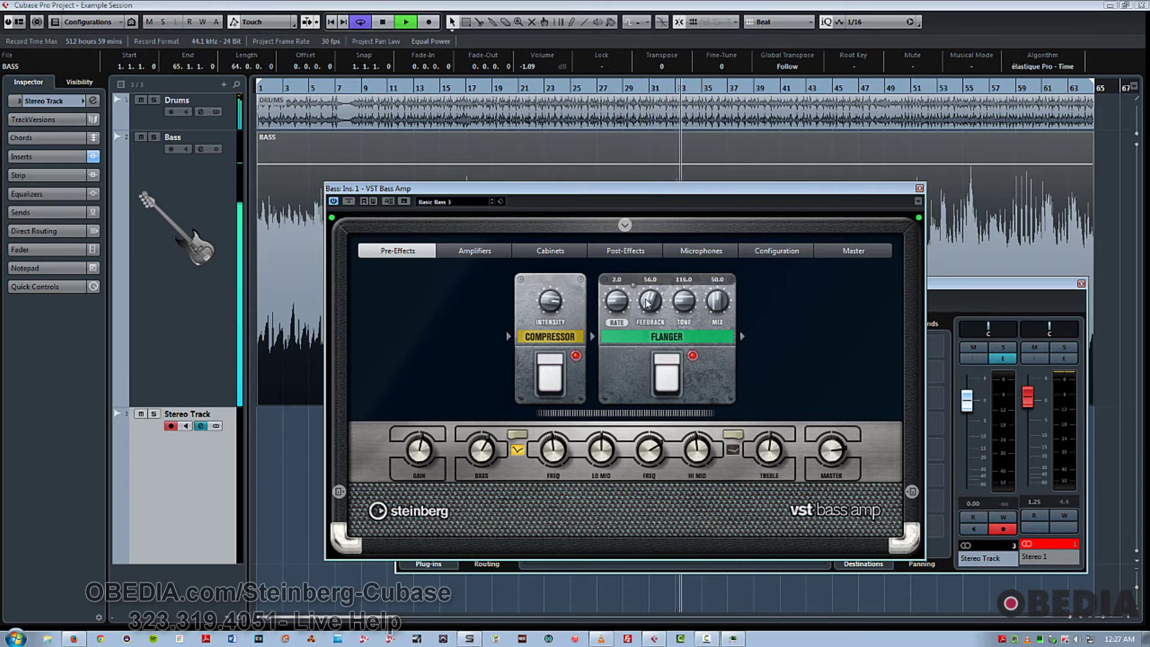
left_click_drag(649, 300, 708, 300)
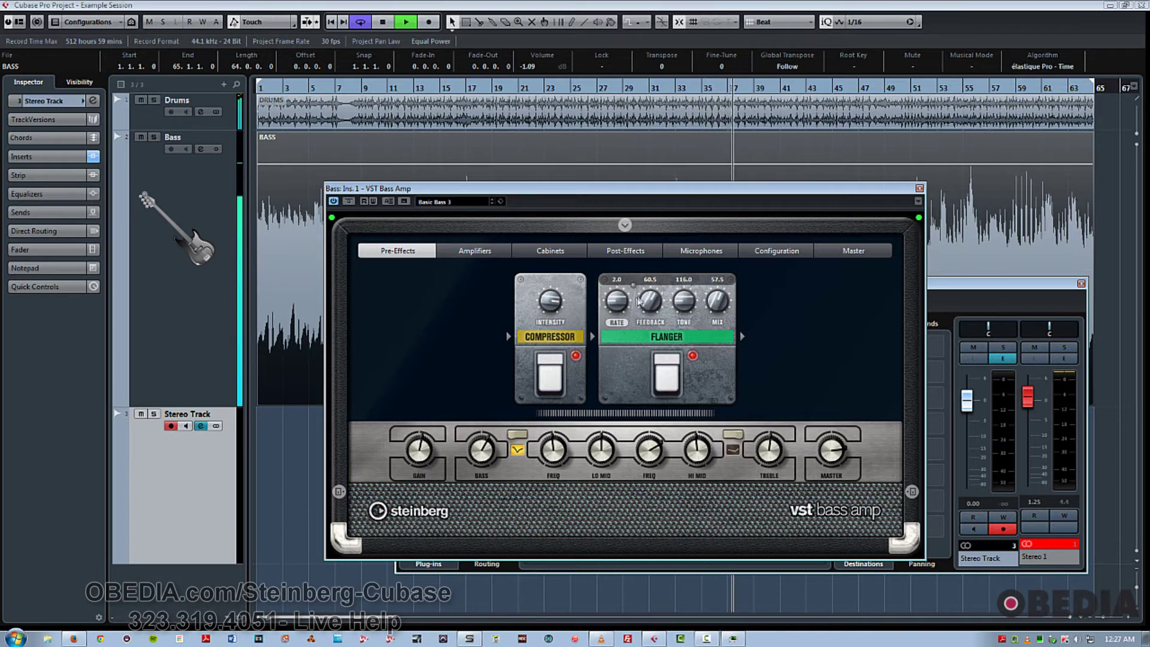
mouse_move(647, 308)
left_mouse_down()
mouse_move(634, 296)
mouse_move(648, 296)
left_mouse_up()
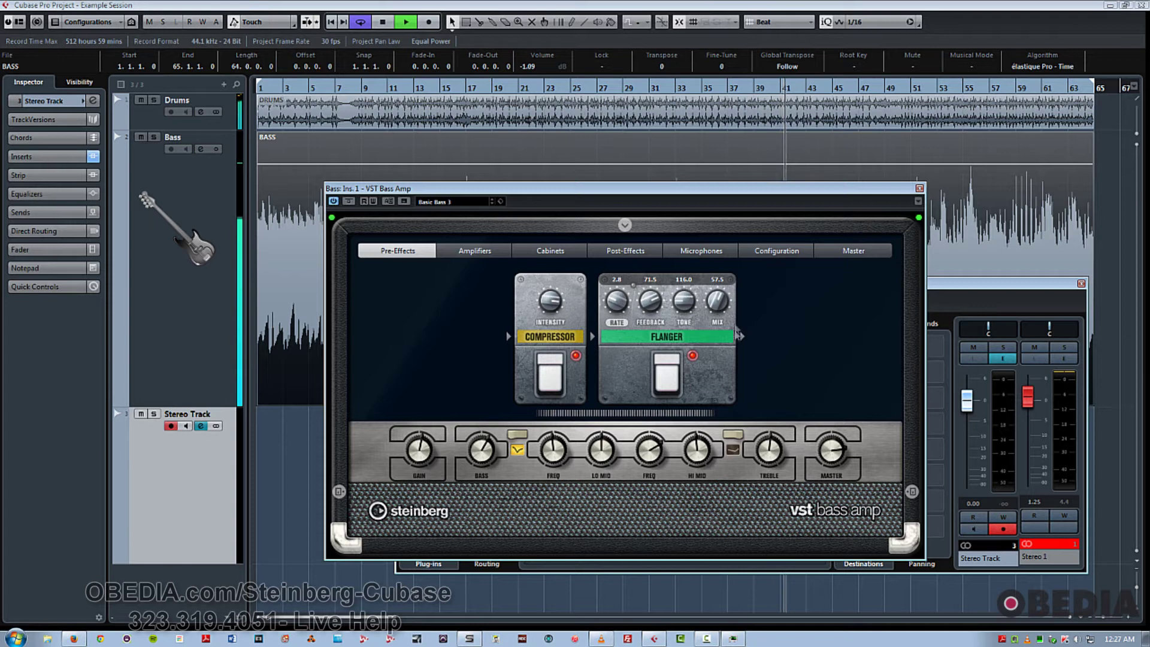
left_click(672, 366)
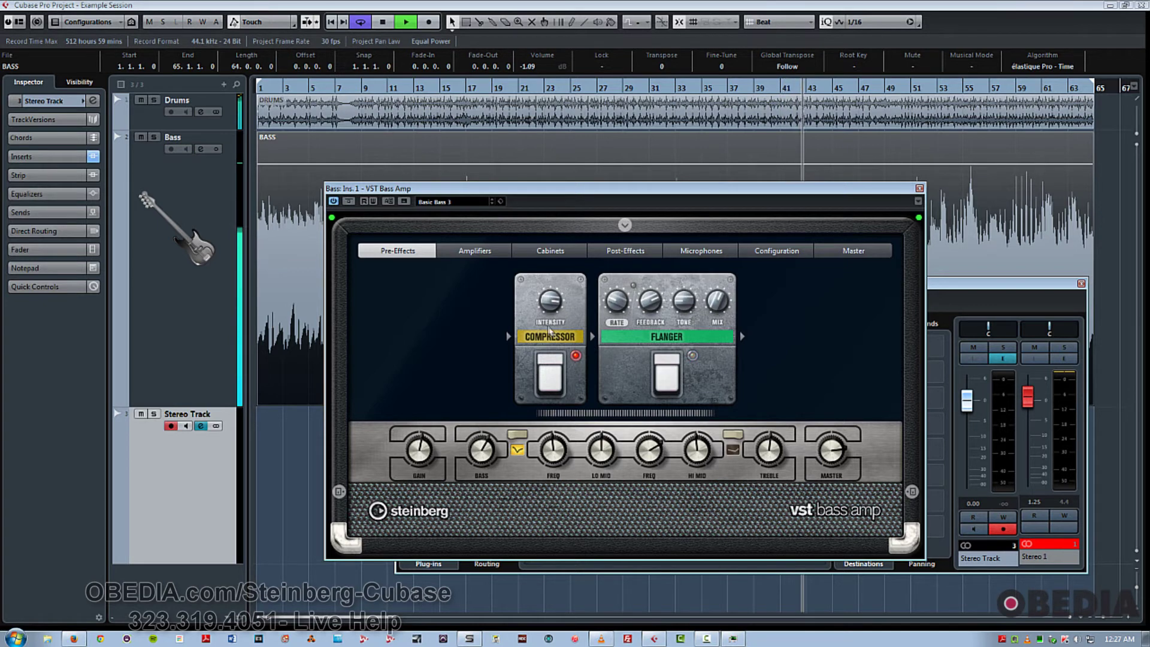
left_click(468, 253)
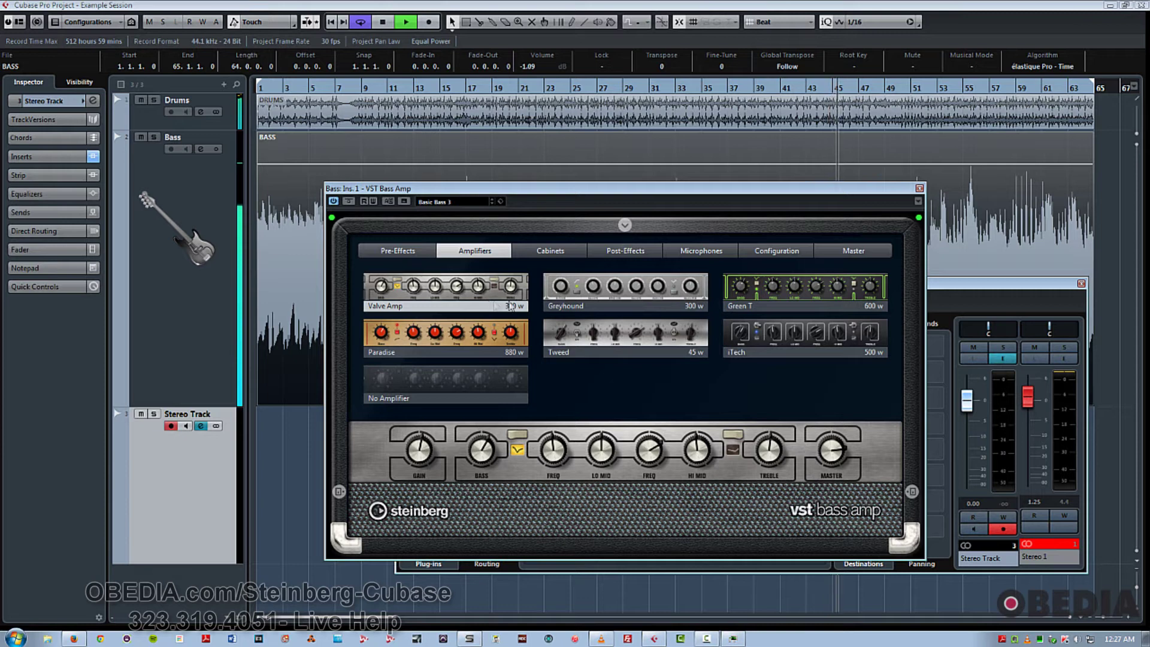
- Audition the Greyhound, Paradise, Tweed, iTech, Green T and Valve Amp models, settling on Greyhound
left_click(606, 299)
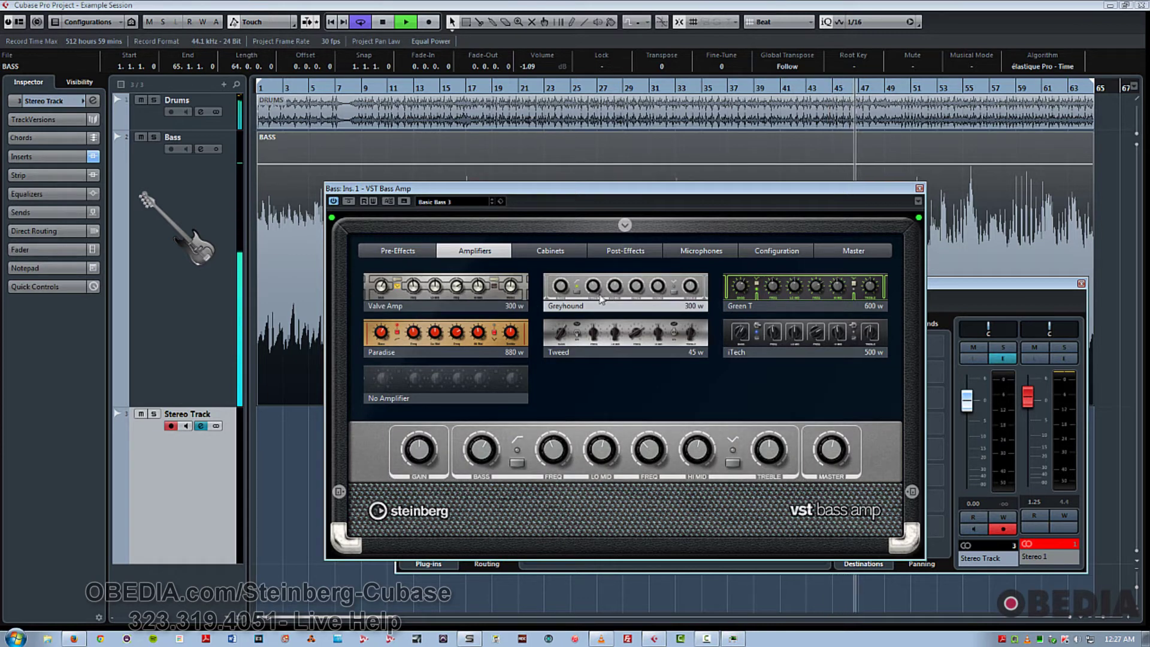
left_click(488, 344)
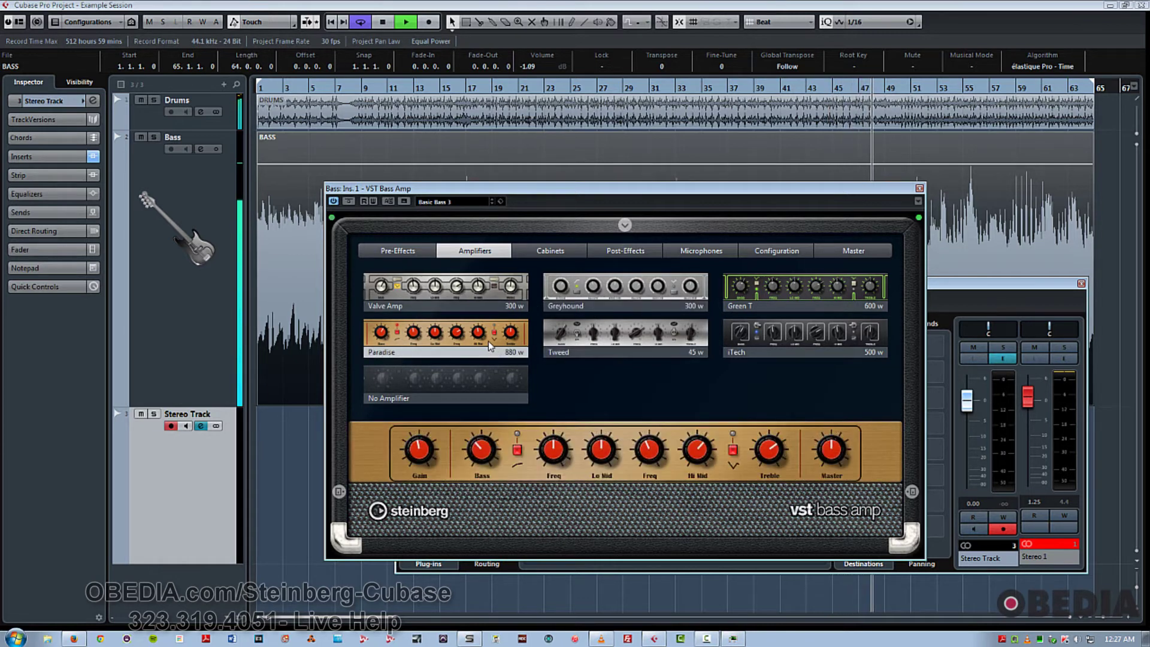
left_click(609, 341)
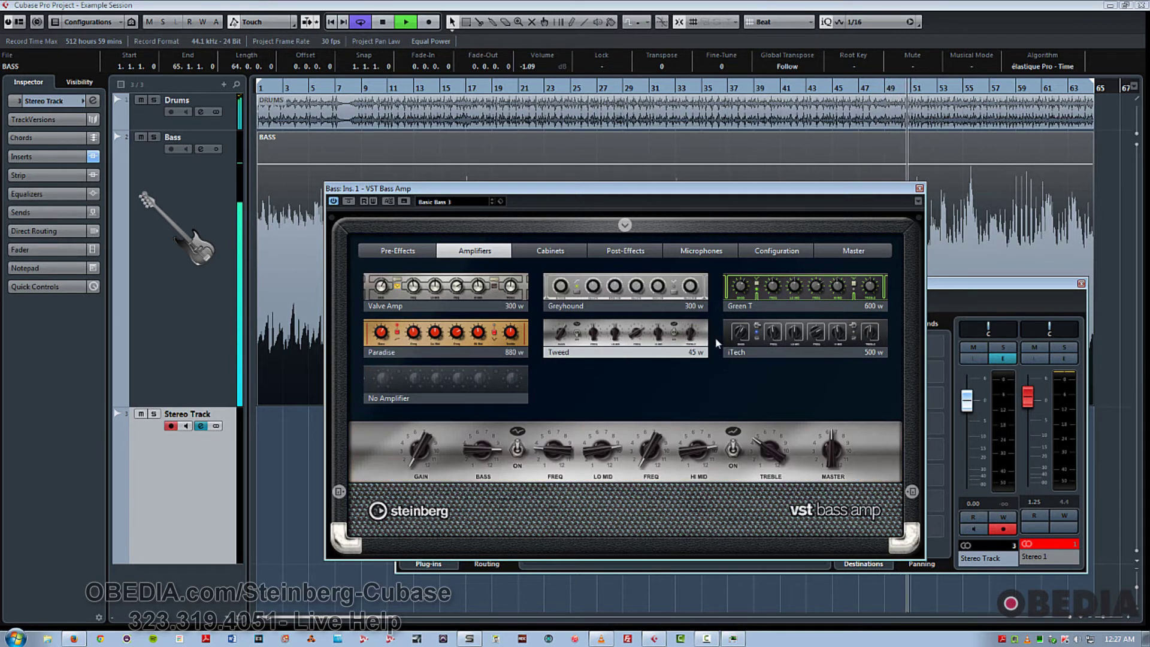
left_click(771, 345)
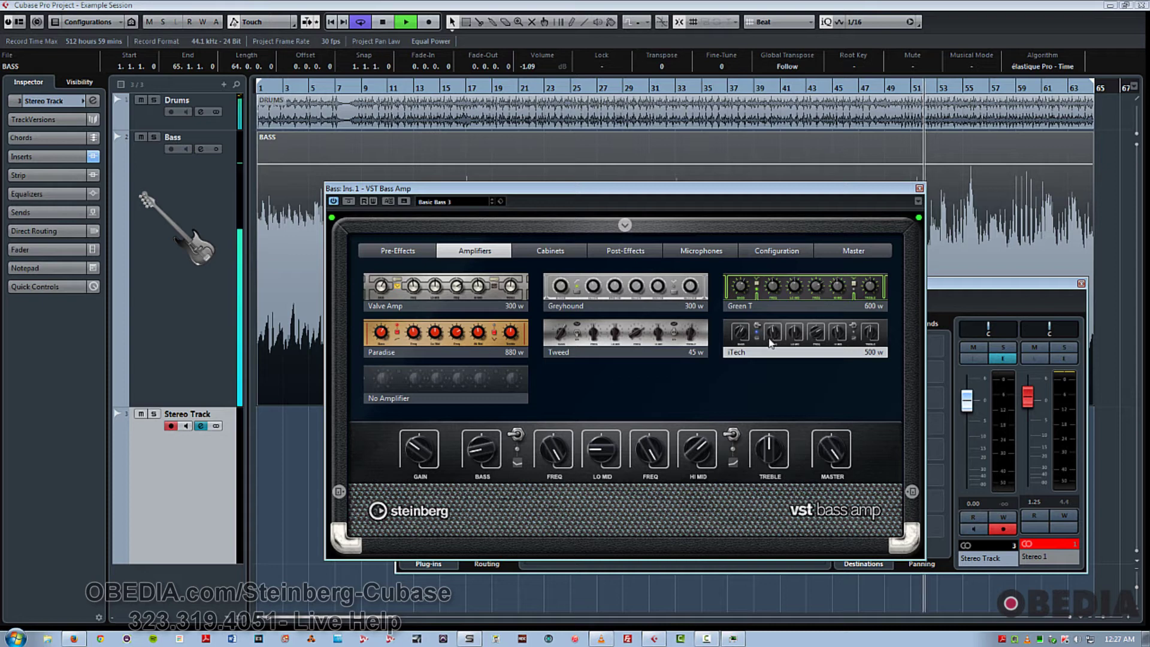
left_click(771, 302)
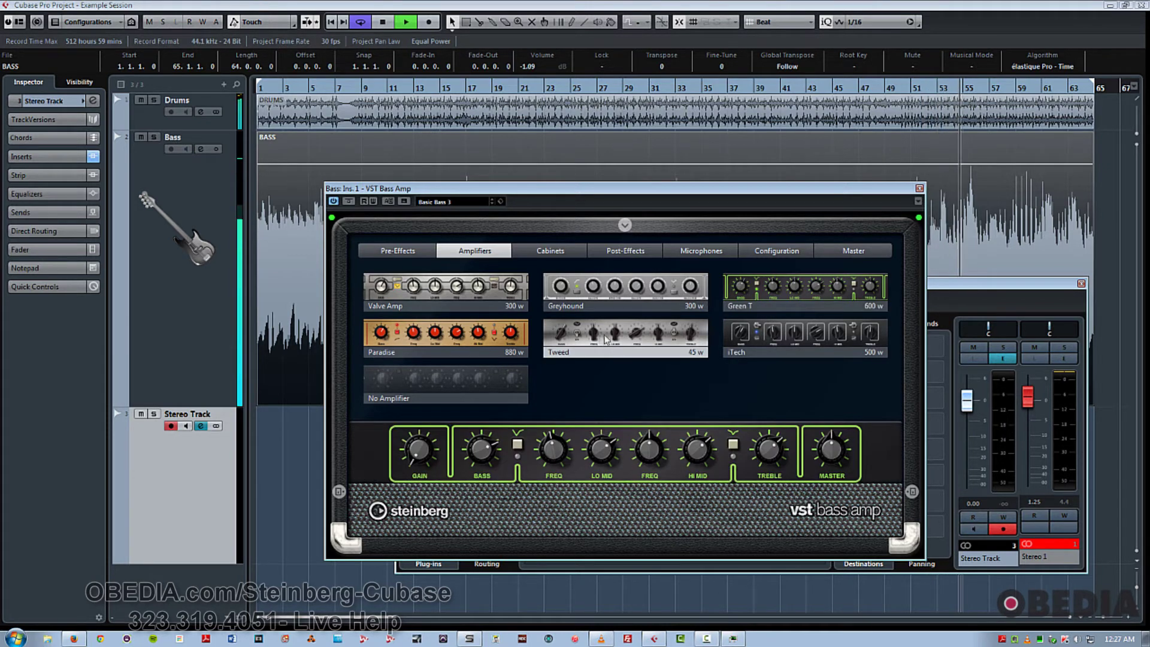
left_click(502, 325)
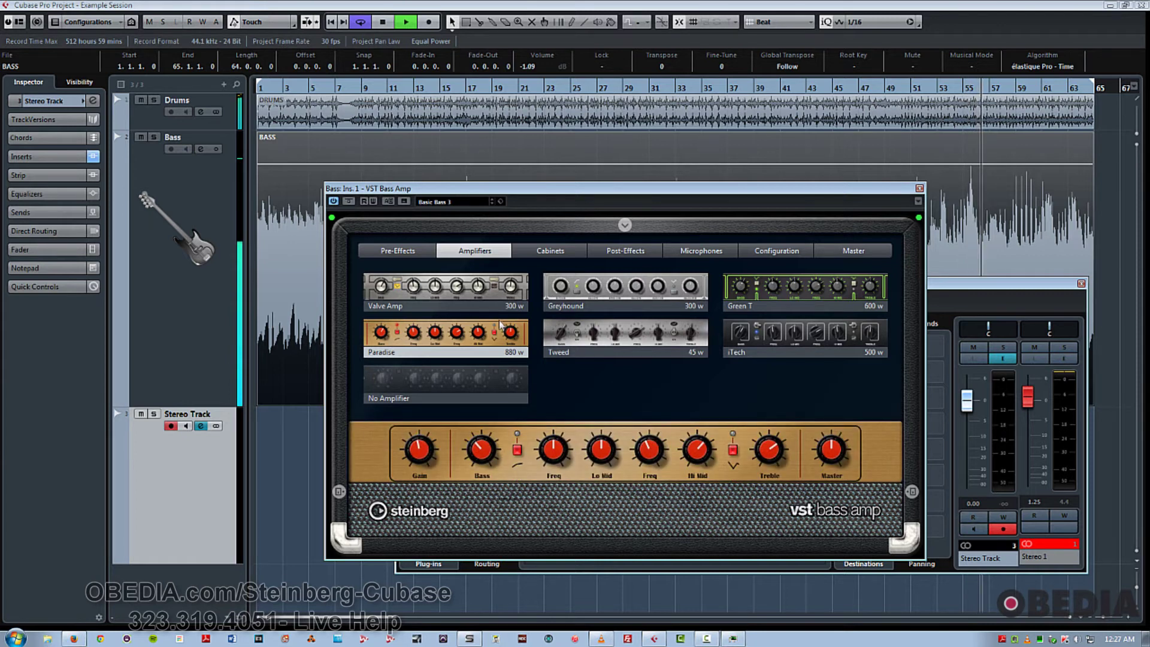
left_click(503, 285)
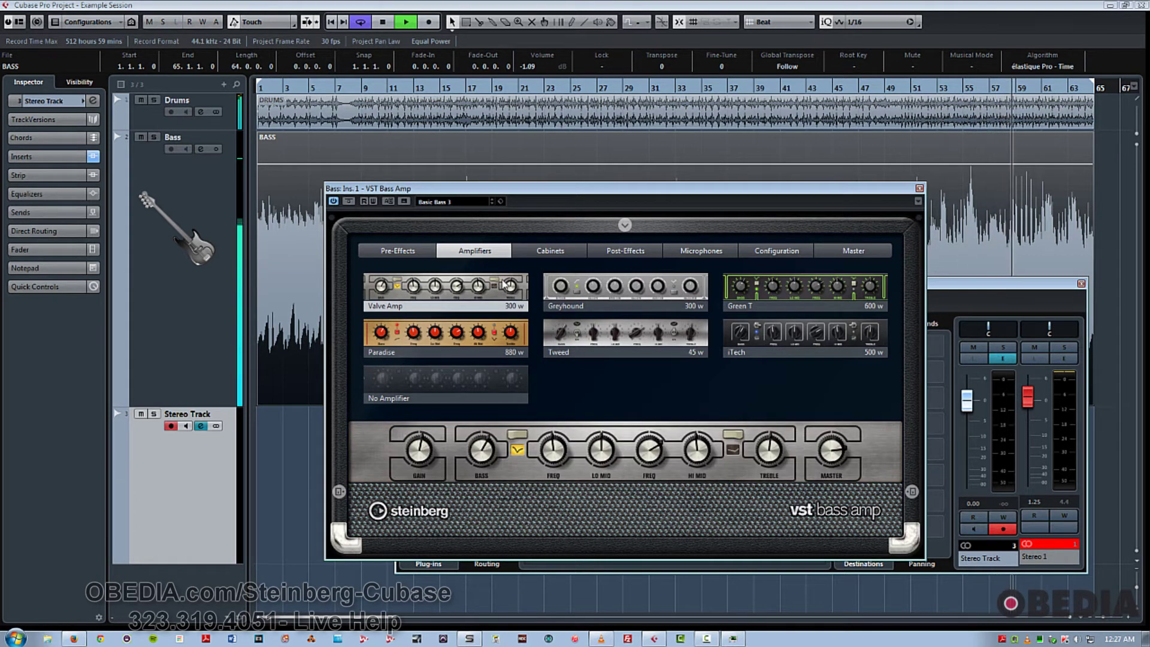
left_click(566, 279)
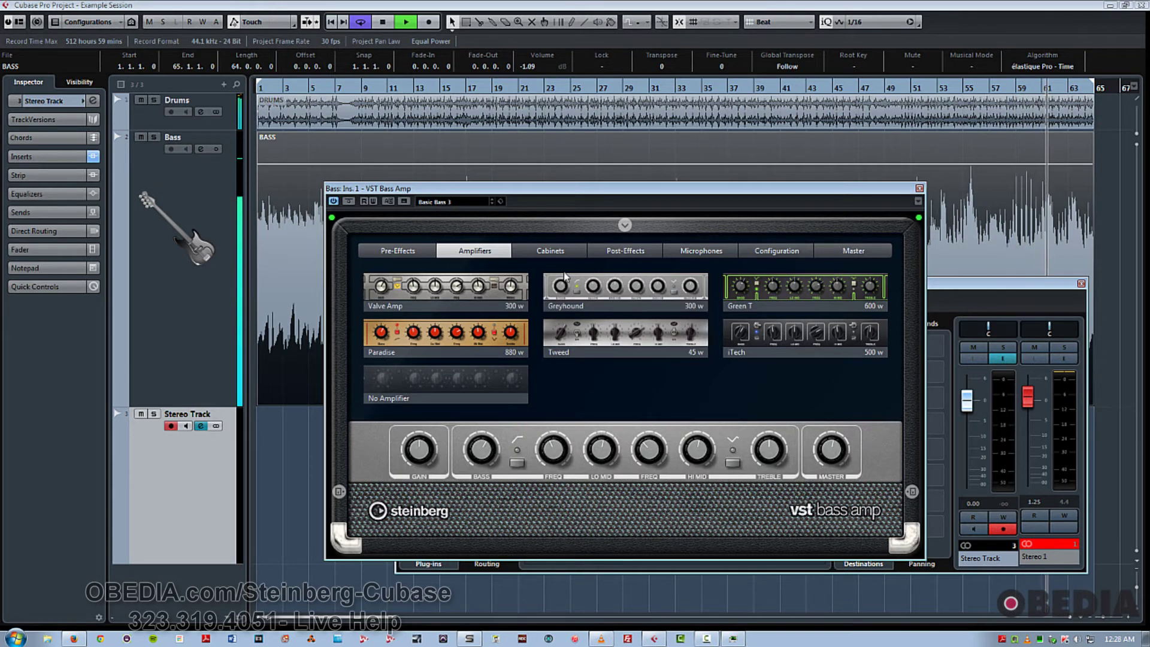
- Try the 8x10, 4x10 and 4x12 cabinets and settle on the 8x10
left_click(550, 251)
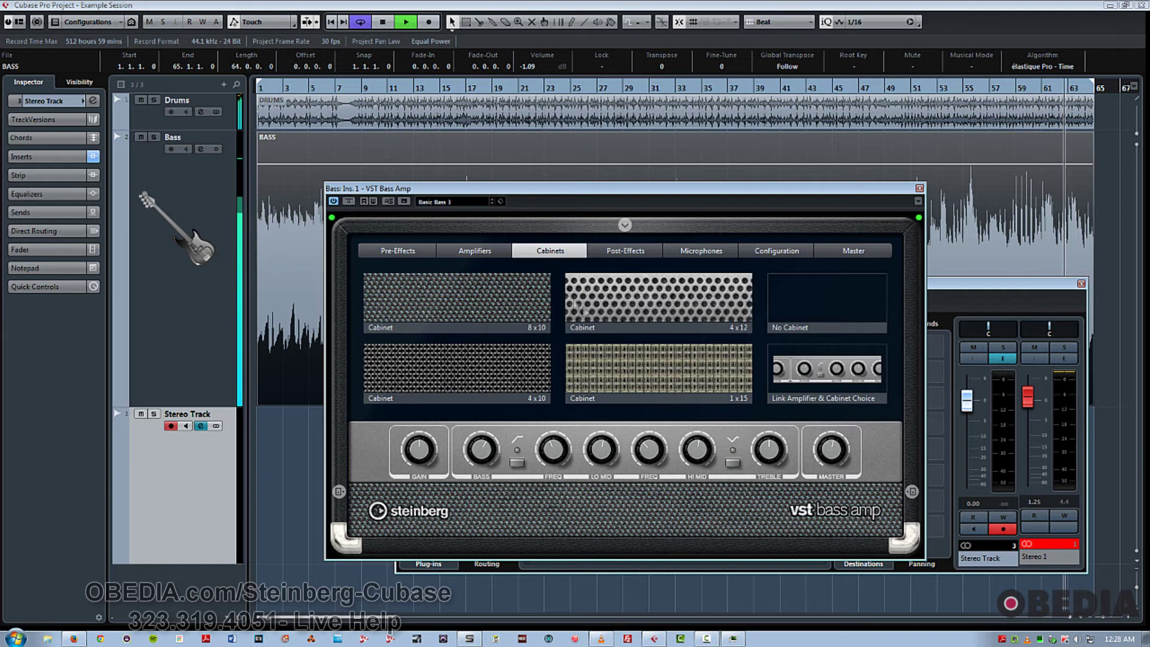
left_click(503, 296)
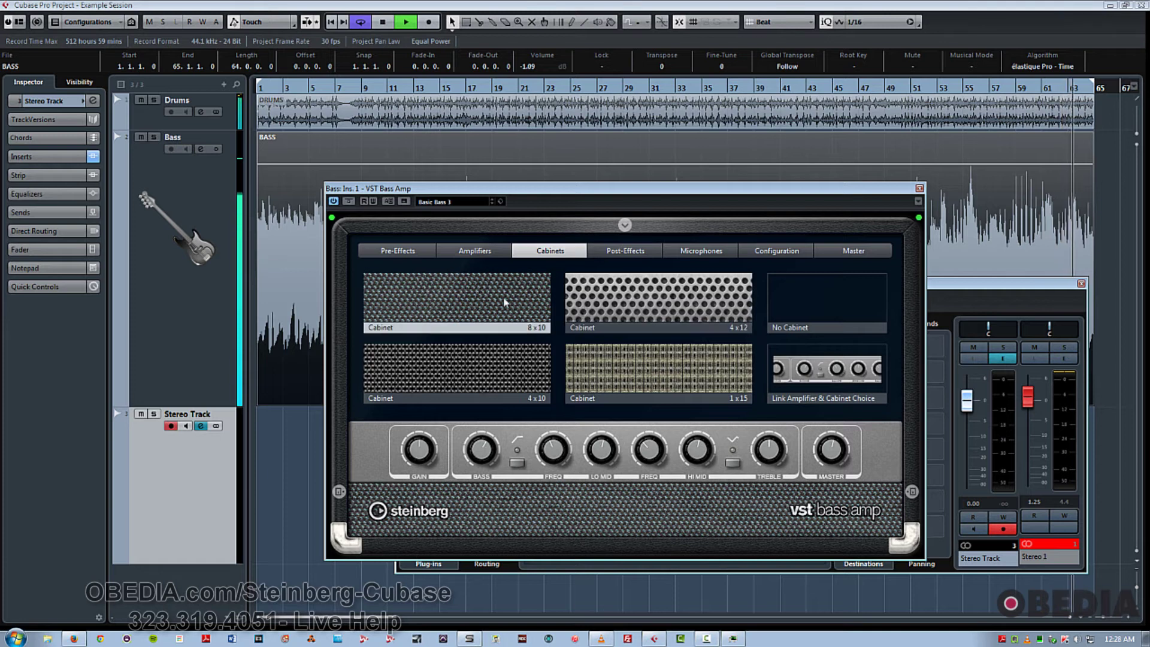
left_click(528, 366)
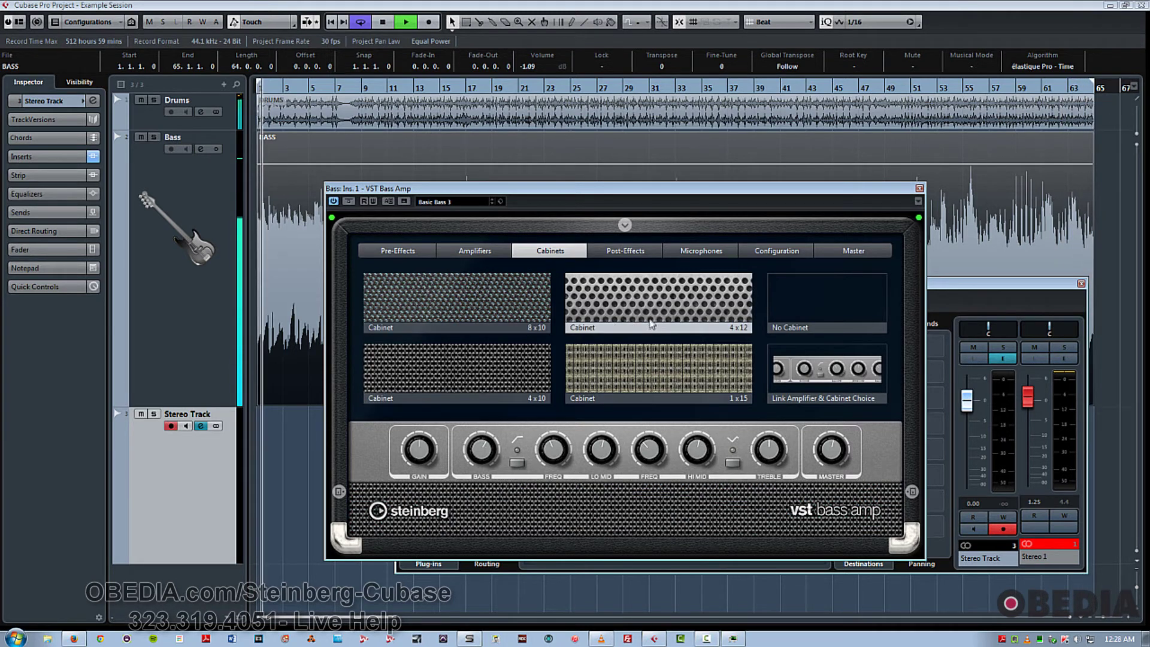
left_click(642, 298)
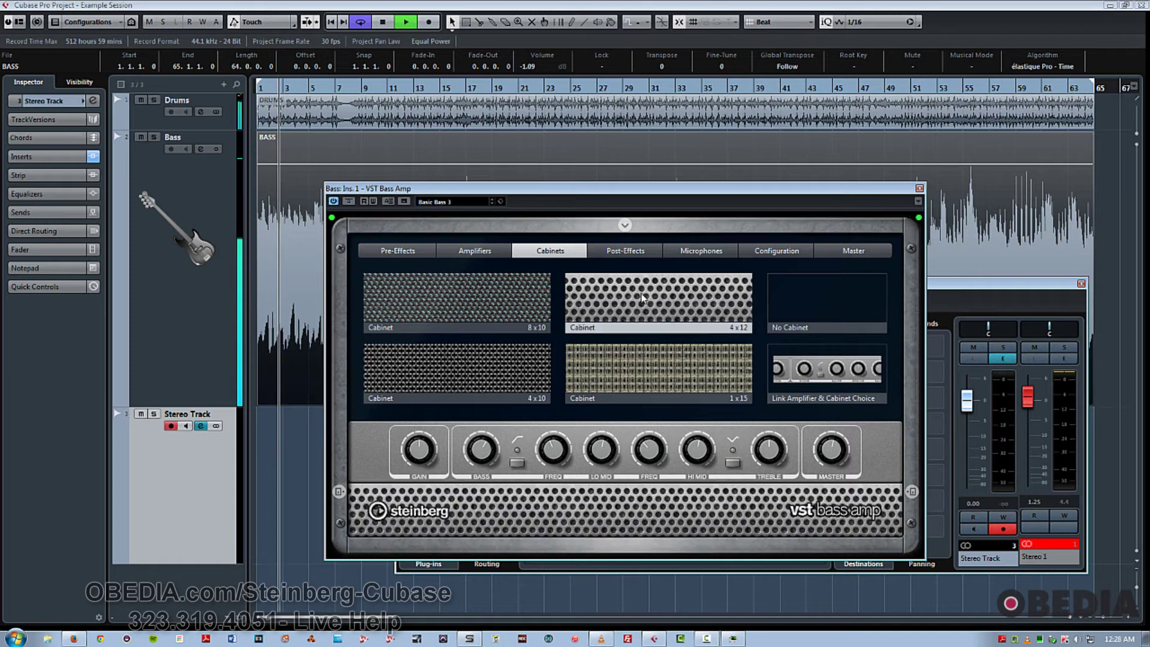
left_click(532, 296)
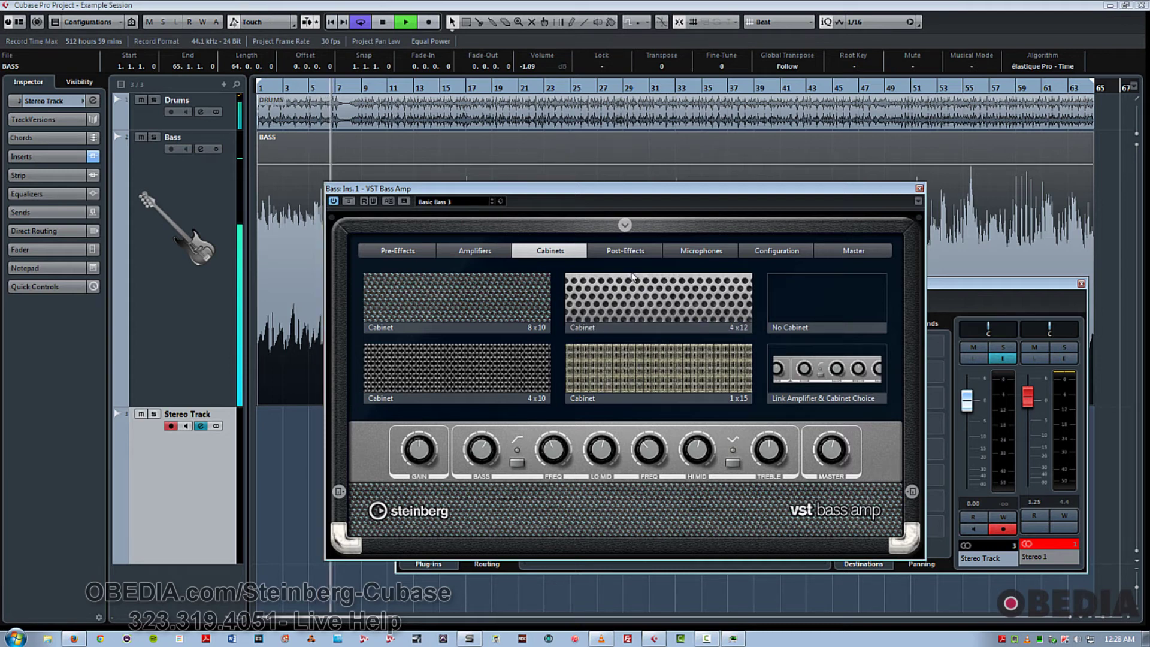
left_click(625, 250)
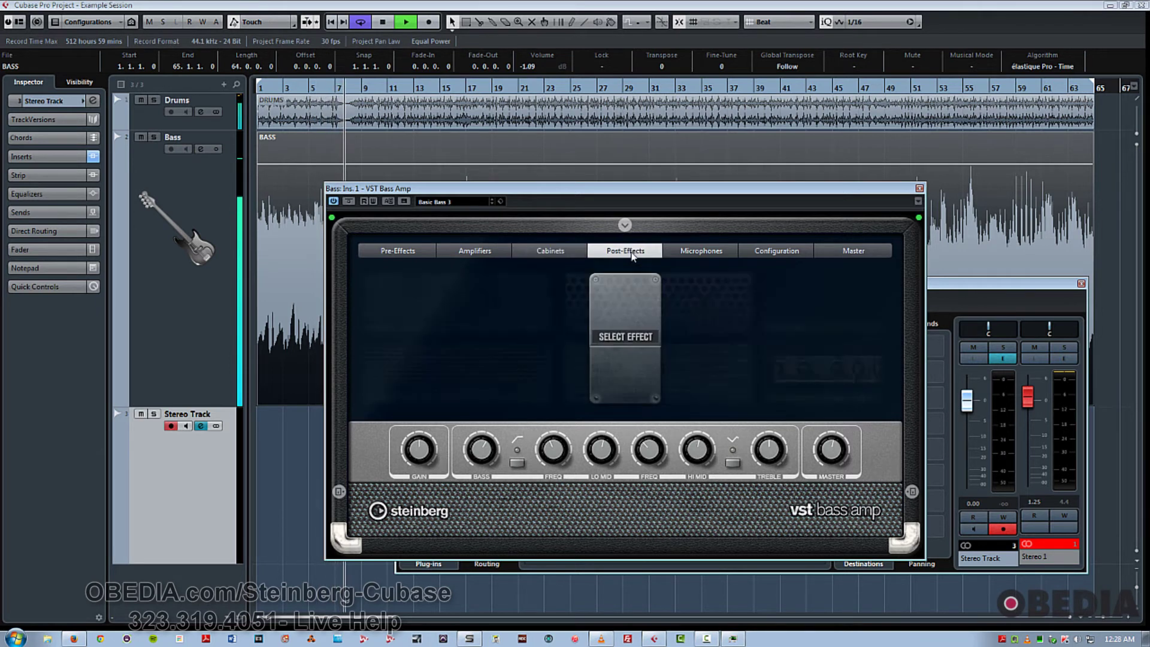
- Load Magneto II into the empty post-effect slot and switch its pedal on
left_click(627, 339)
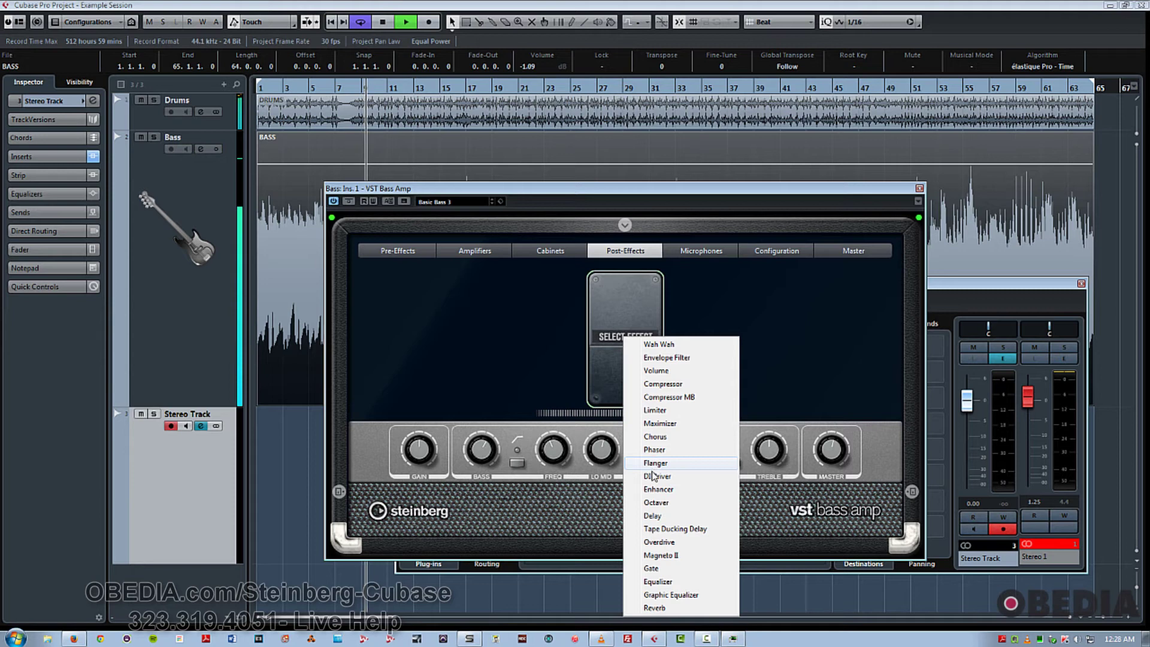
left_click(657, 556)
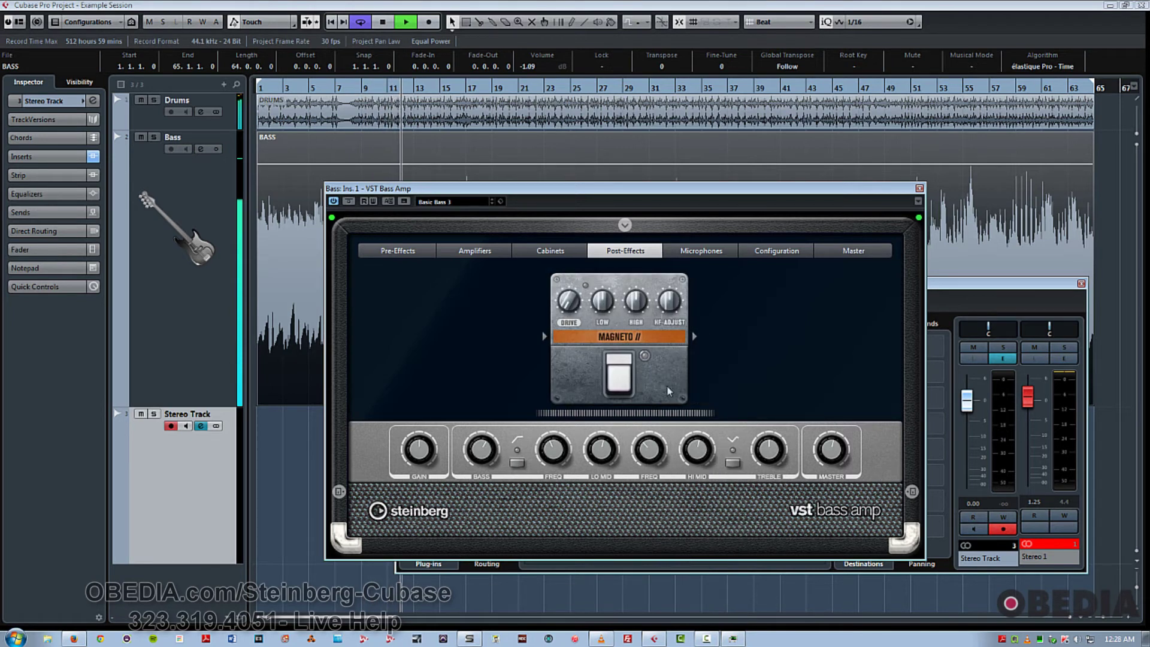
left_click(625, 362)
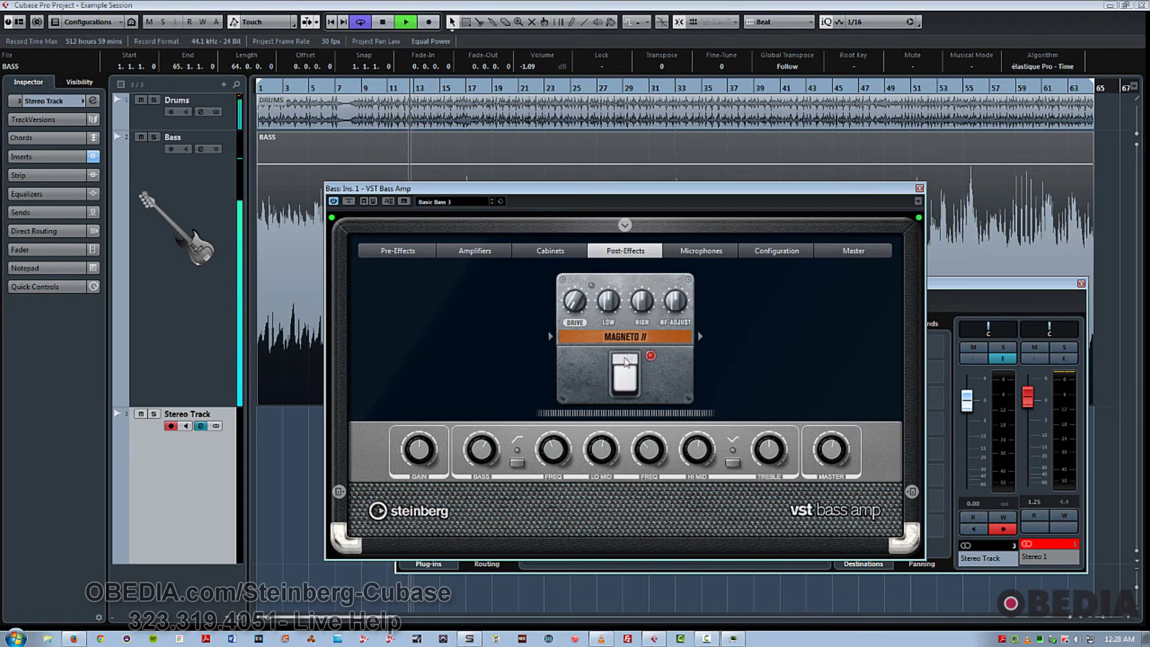
- Set the main microphone to the 87 condenser and the second to the 121 ribbon
left_click(704, 252)
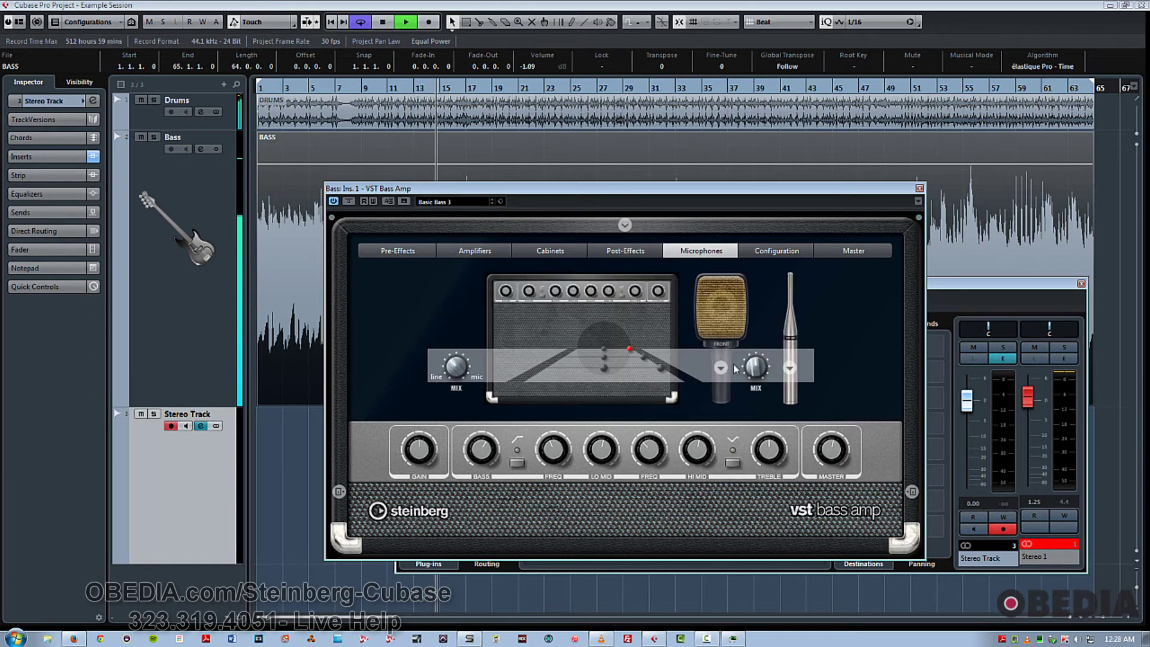
left_click(720, 300)
left_click(633, 365)
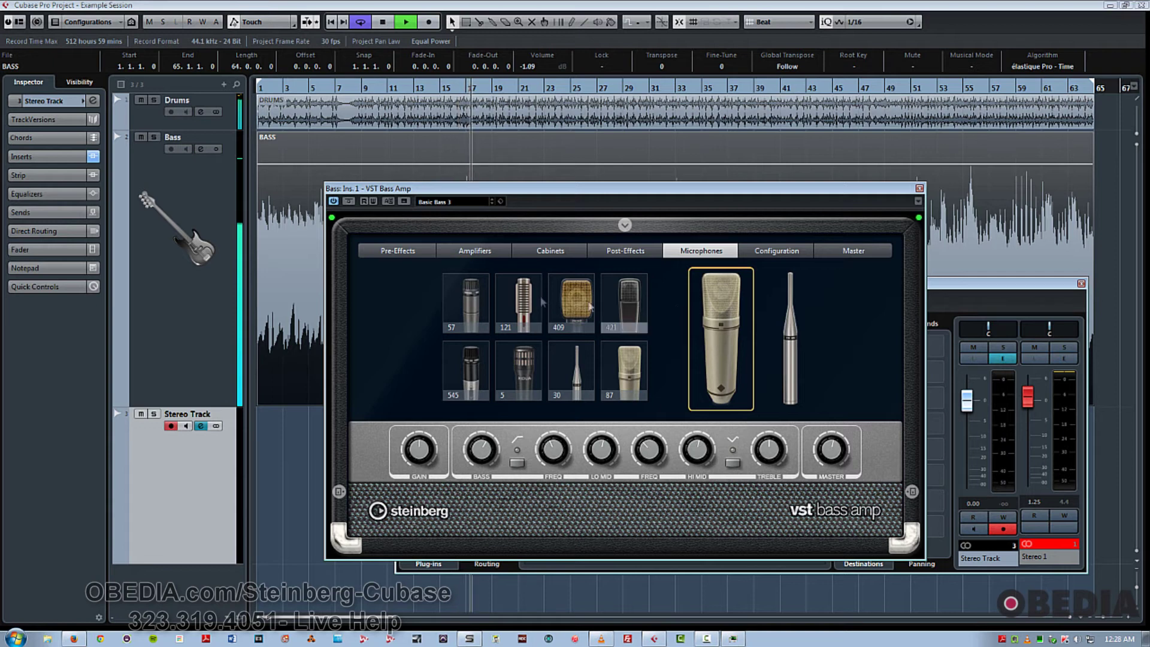
left_click(791, 335)
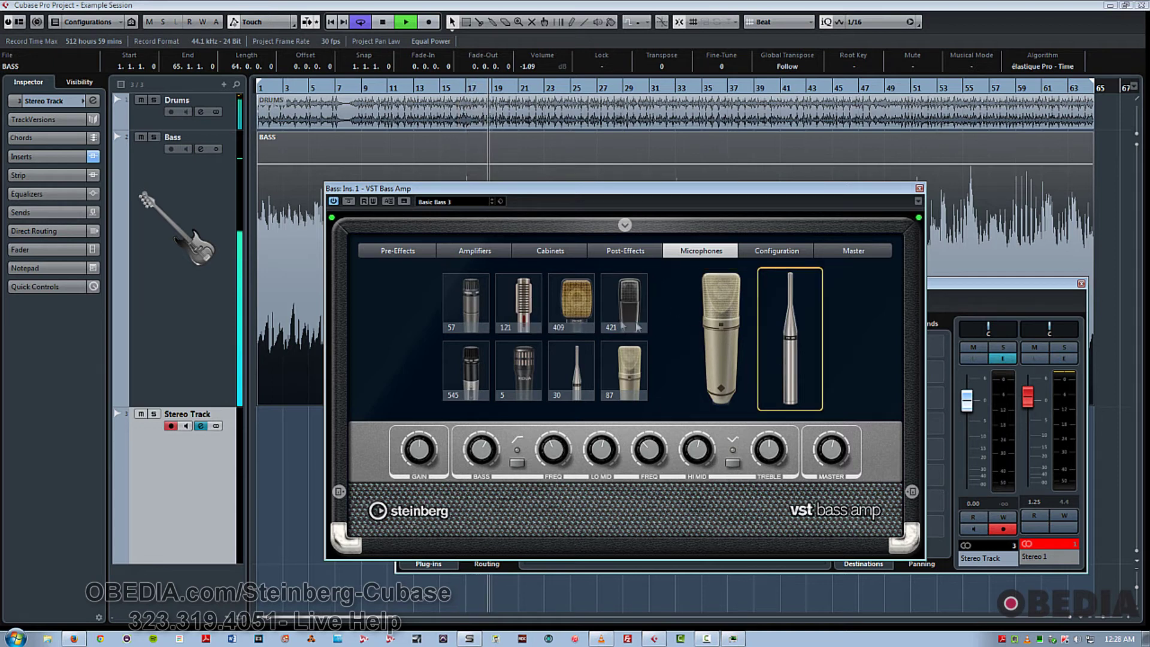
left_click(536, 303)
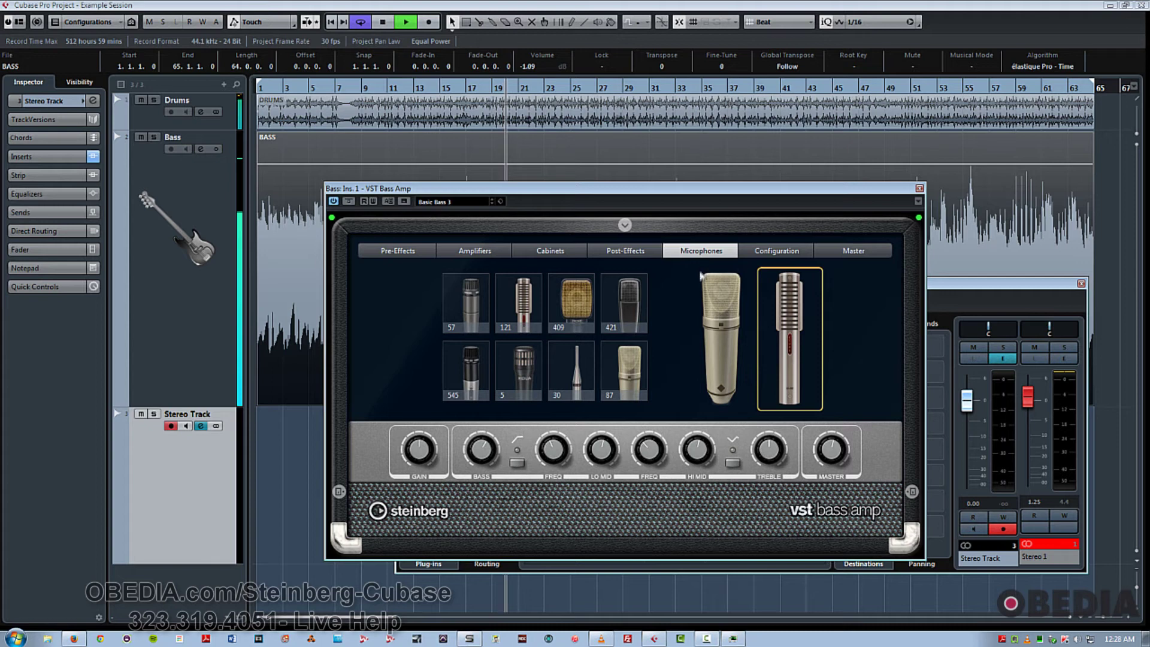
- Check both mic slots, close the model grid, and move the mic position one step
left_click(724, 348)
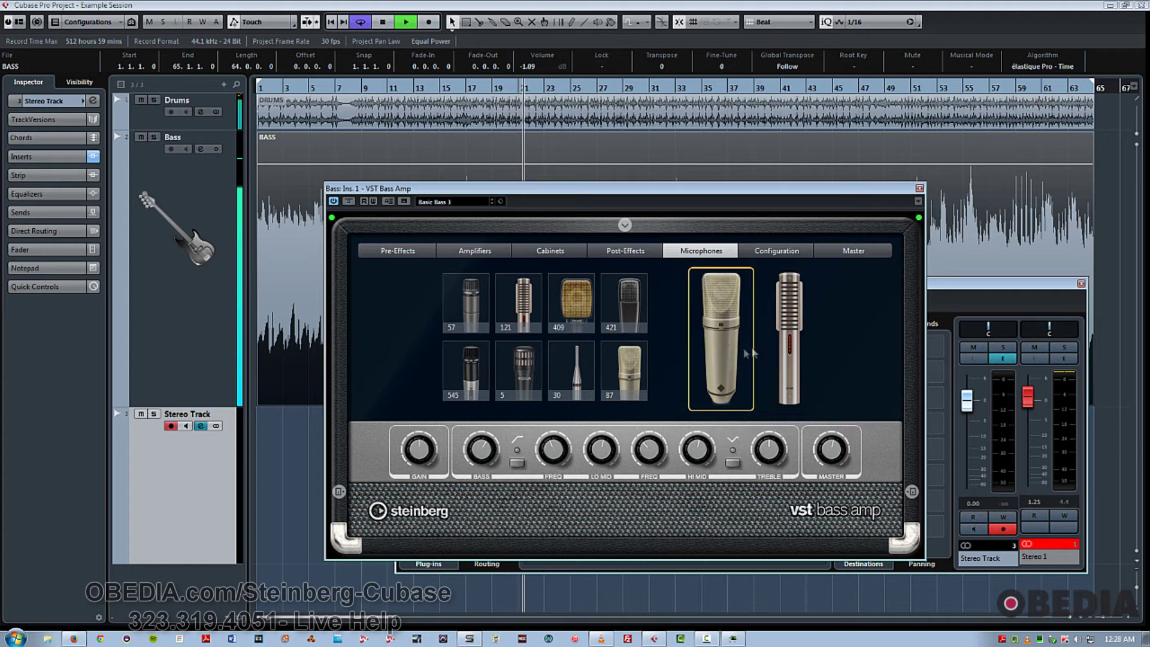
left_click(788, 347)
left_click(709, 354)
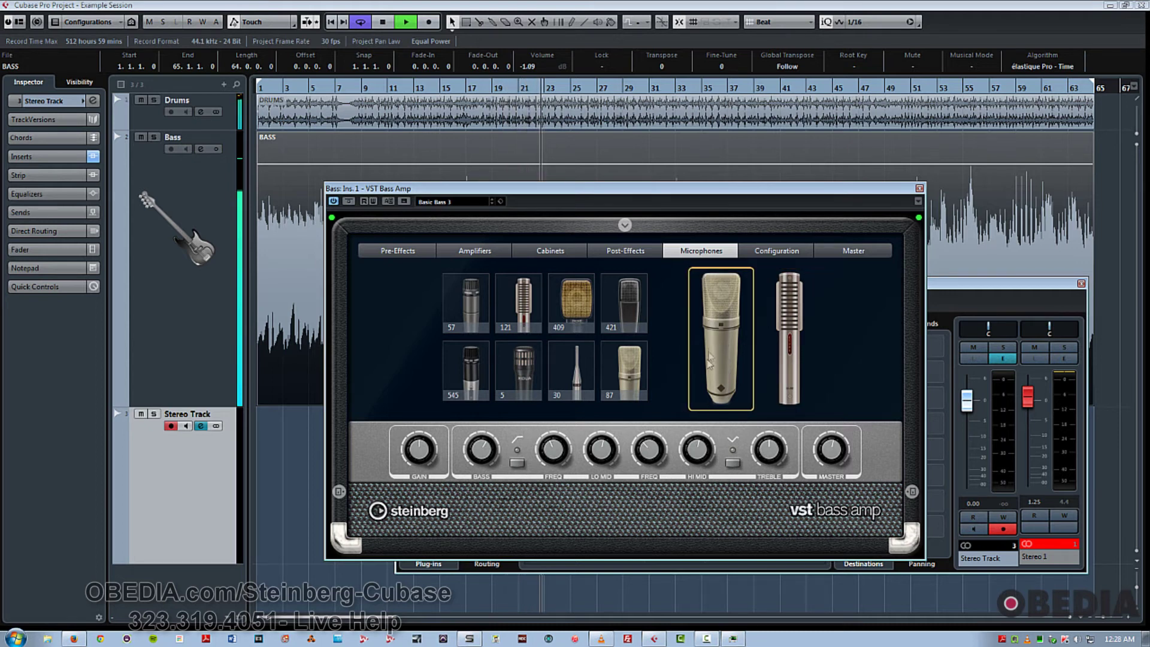
left_click(710, 355)
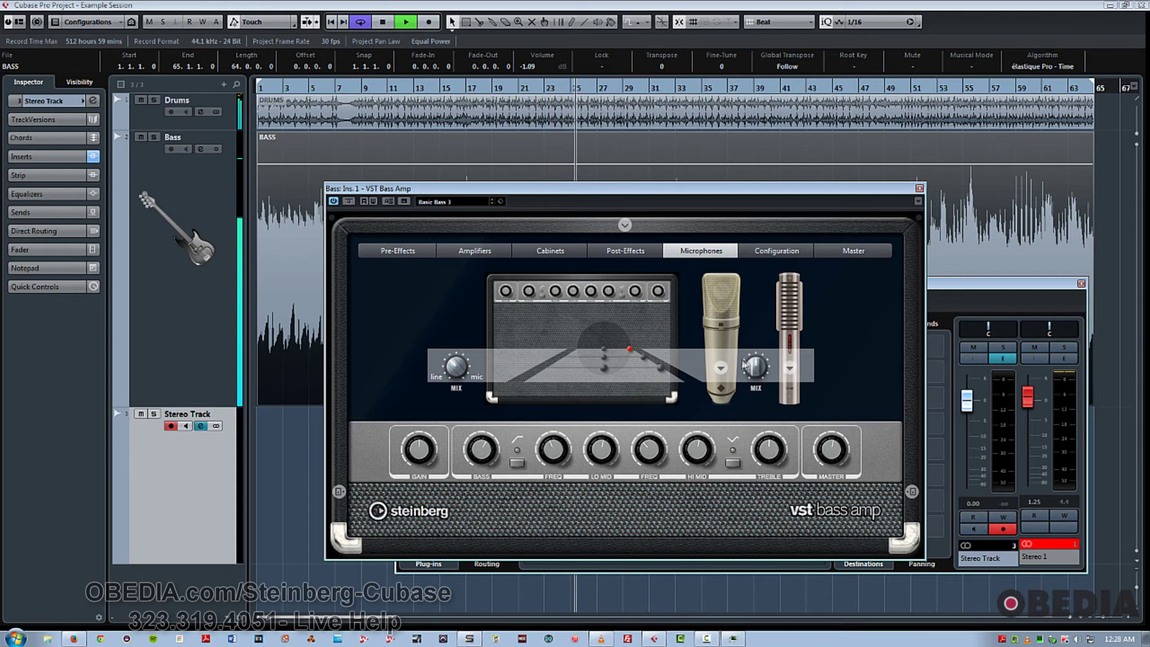
left_click(642, 357)
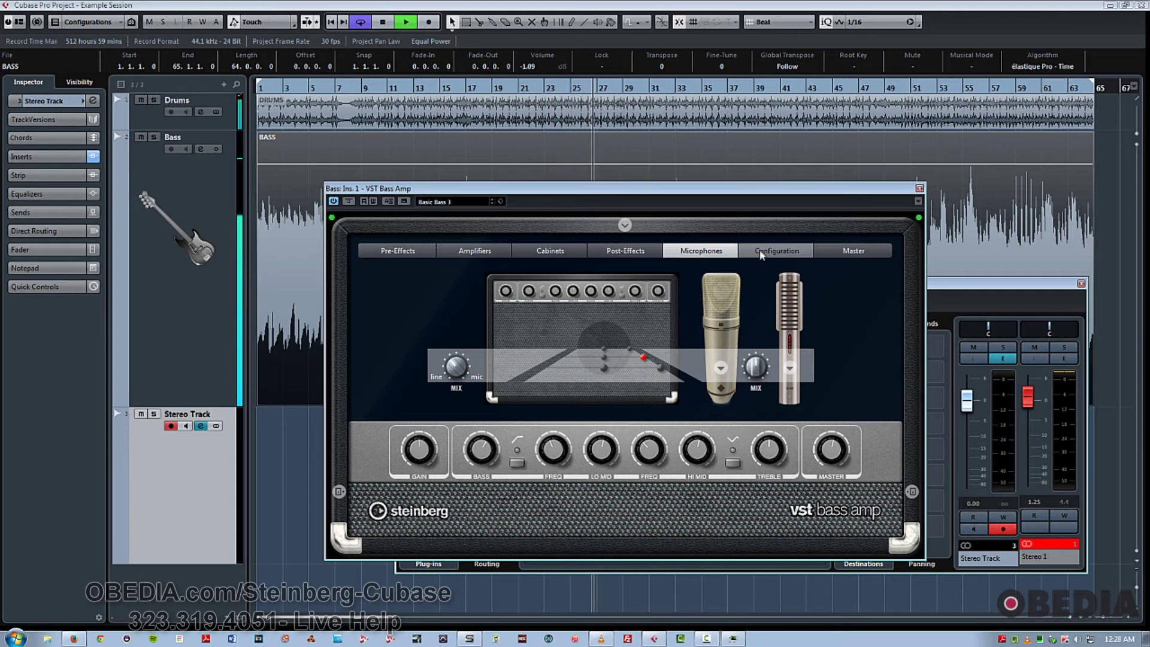
- Switch the VST Bass Amp to its Master page, showing the Equalizer, Tuner and Master modules
left_click(853, 251)
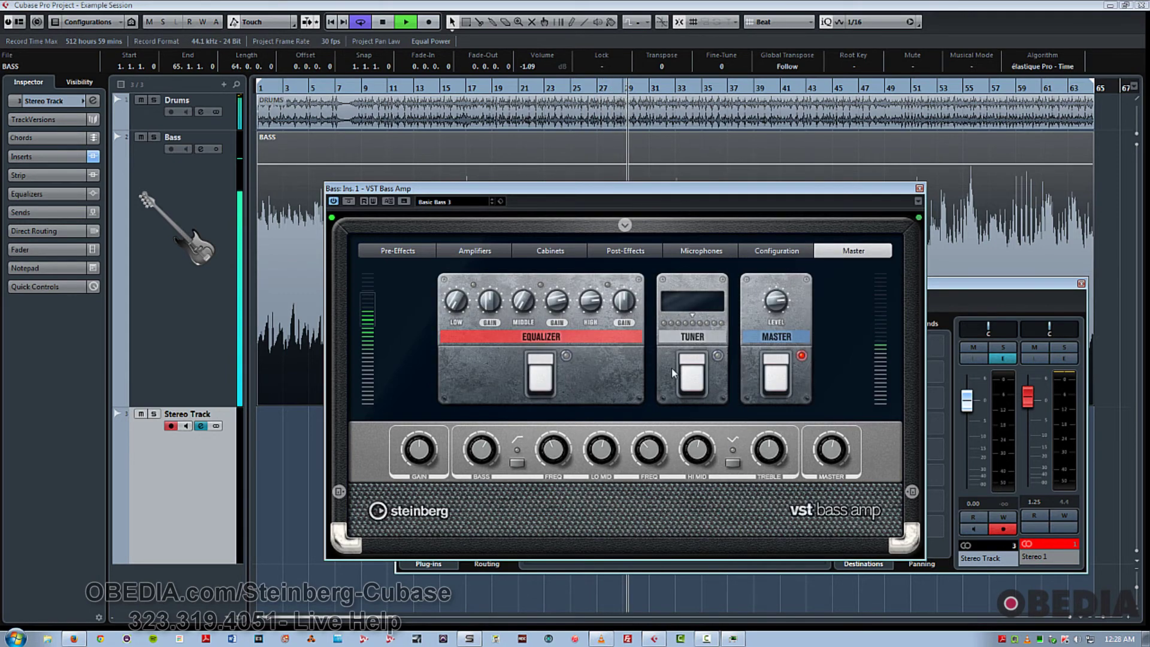